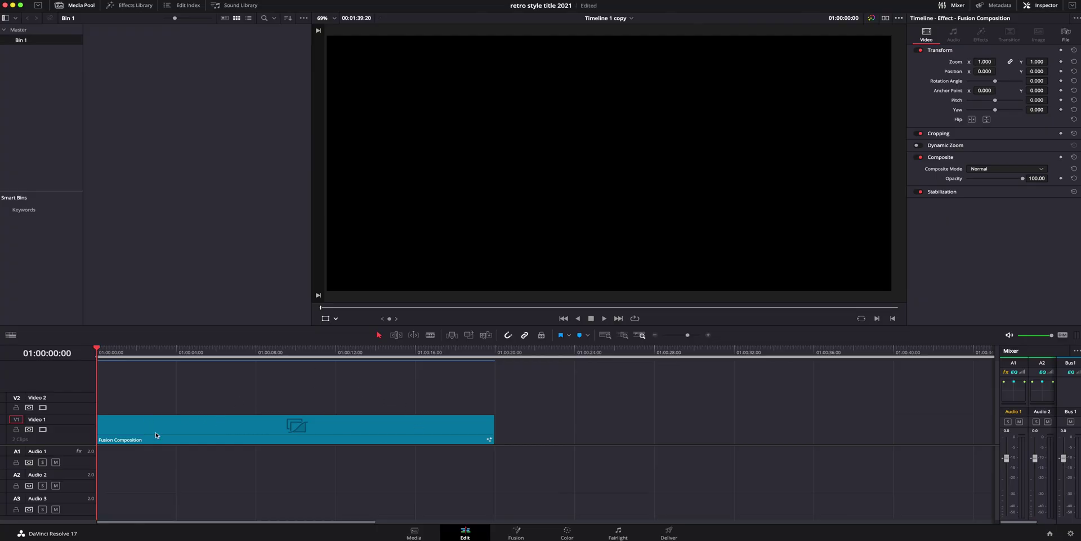
- Drop a Fusion Composition from the Effects Library onto Video 2
left_click(126, 7)
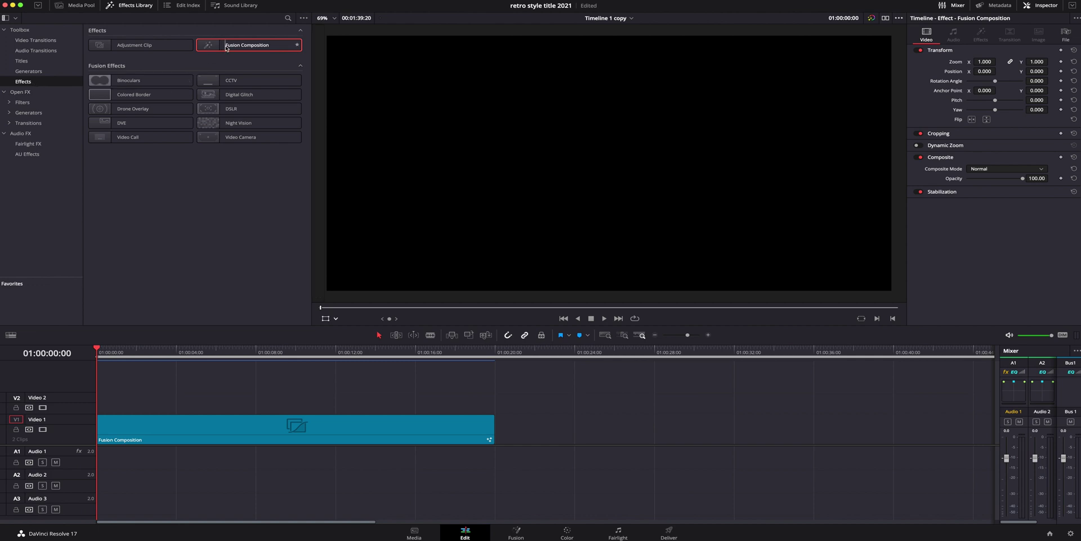
left_click_drag(226, 48, 141, 401)
left_click(190, 353)
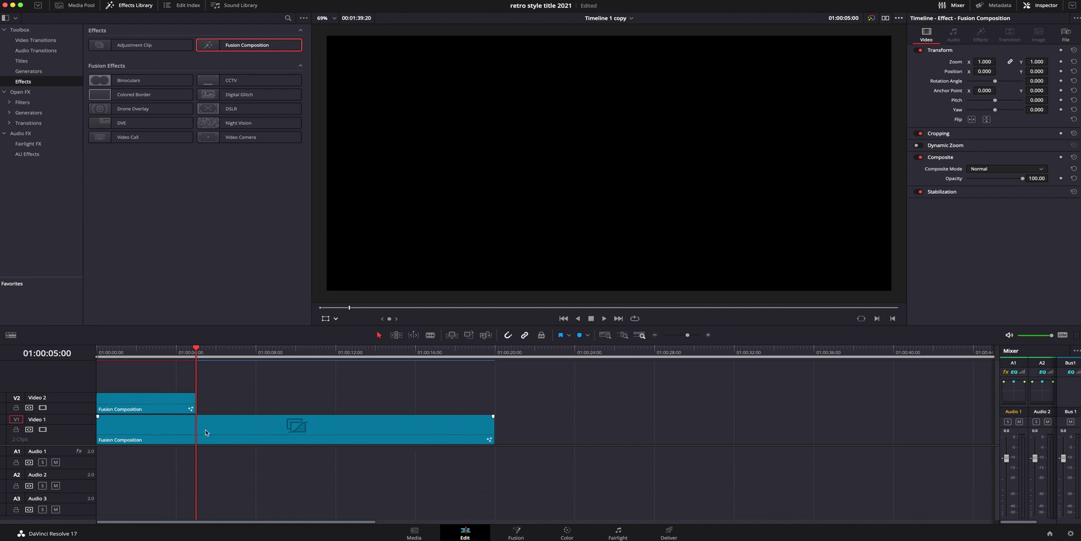
- Extend the Video 2 composition to about 20 seconds, delete it, and park at 01:00:07:05
left_click_drag(195, 403, 496, 403)
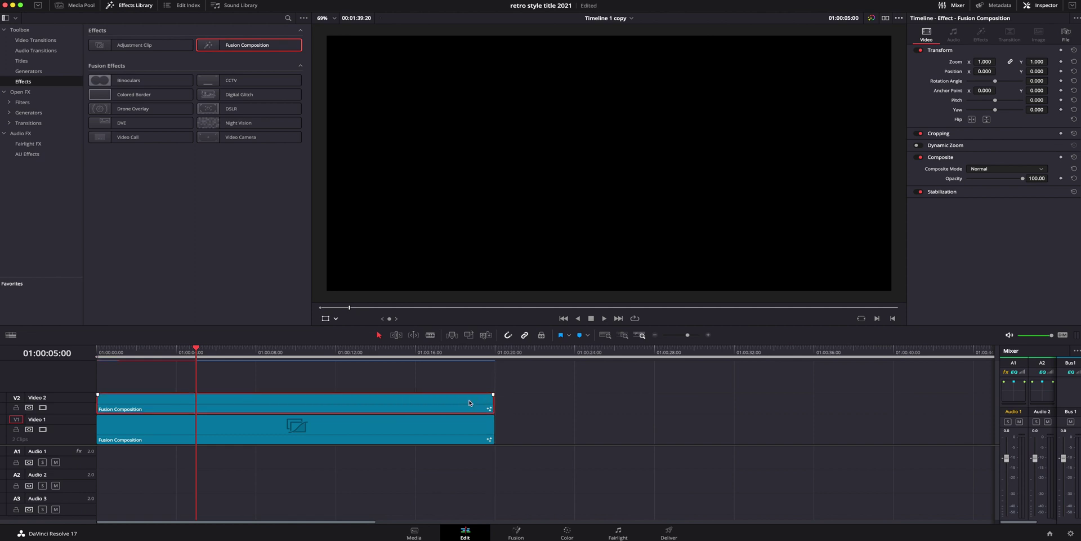
key("BackSpace")
left_click_drag(214, 352, 240, 352)
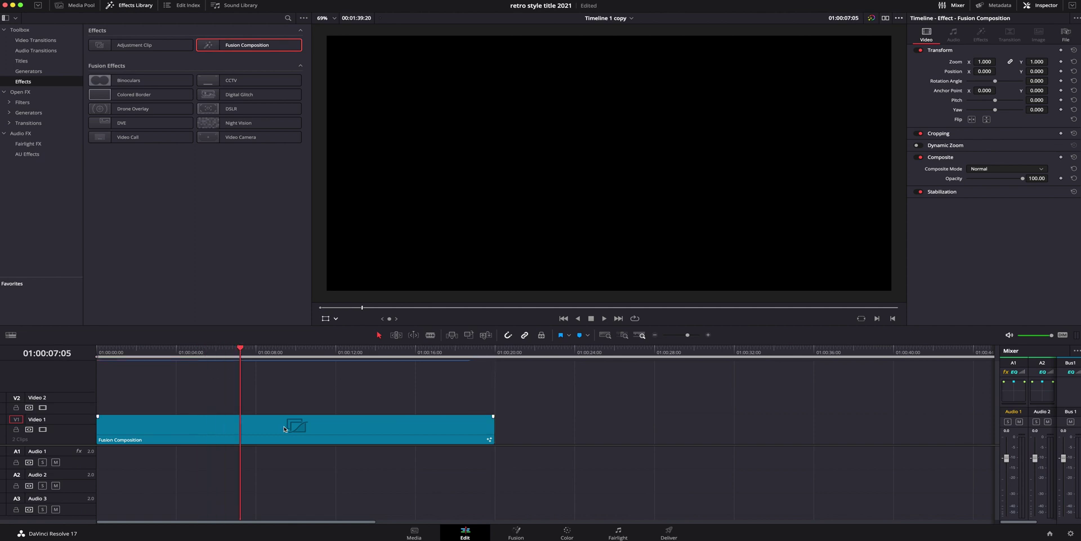
- In Fusion, add a Text1 node left of MediaOut1 and enter the text RETRO
left_click(516, 535)
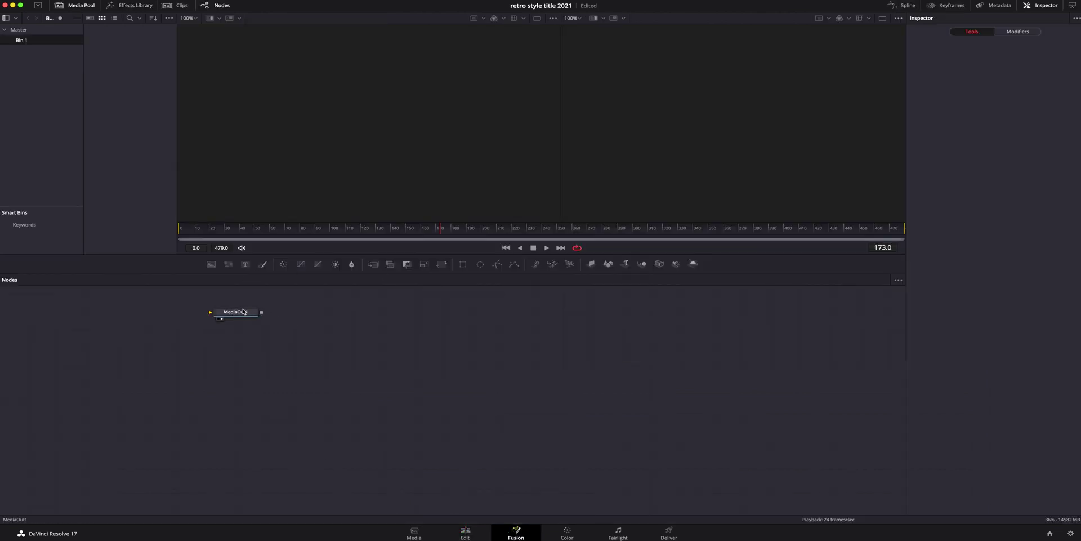
left_click_drag(236, 312, 667, 350)
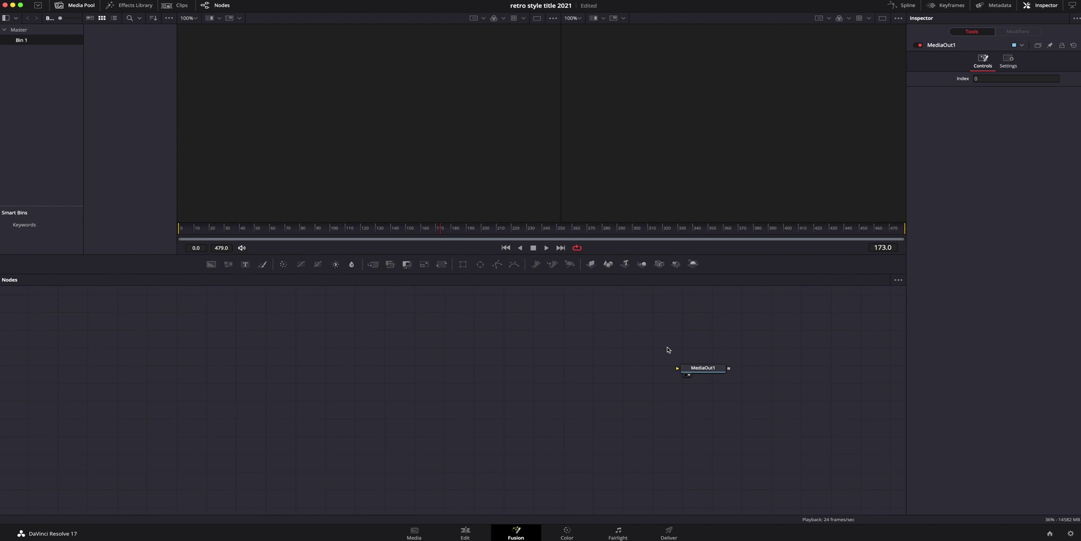
left_click(246, 264)
left_click_drag(666, 345, 460, 35)
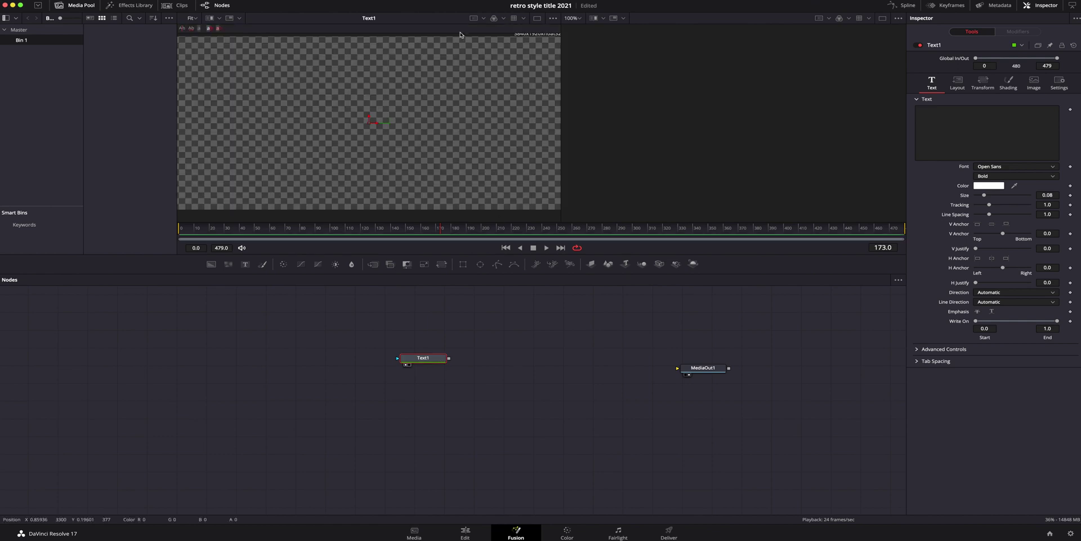
left_click(969, 131)
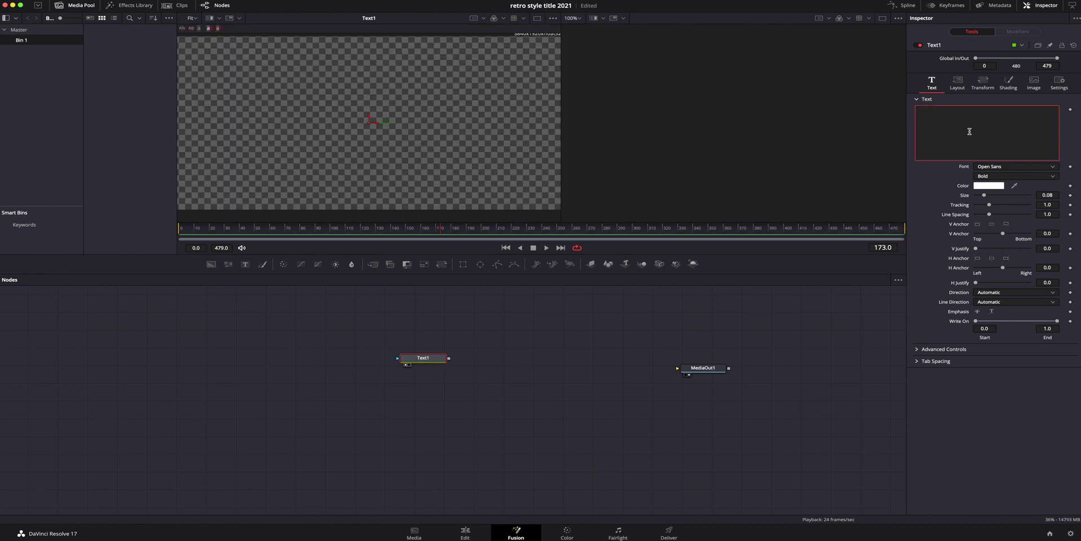
type("RETRO")
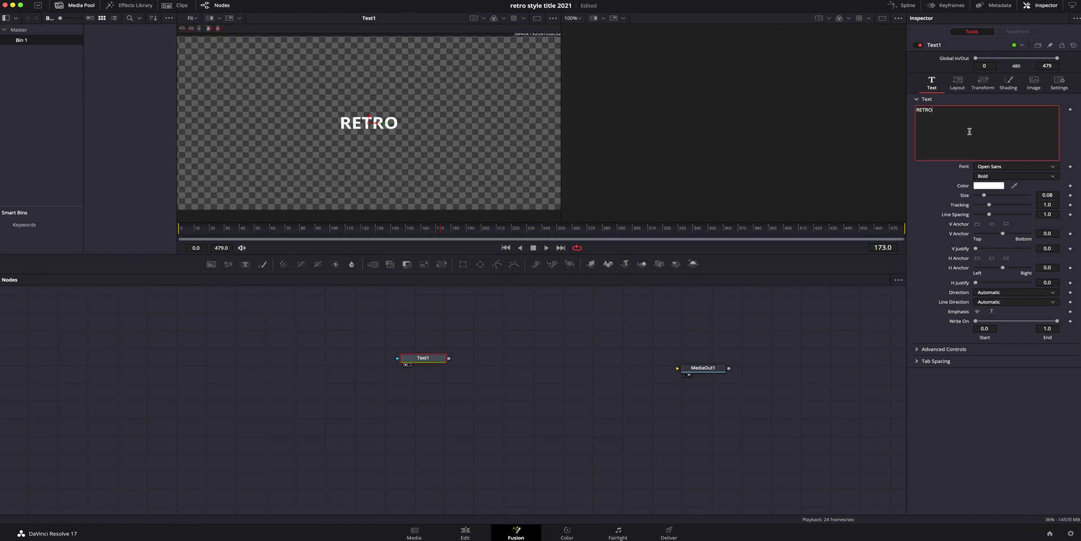
left_click_drag(949, 109, 878, 112)
- Set RETRO to FightThis Regular font, size 0.3067, tracking 1.007
left_click(1028, 166)
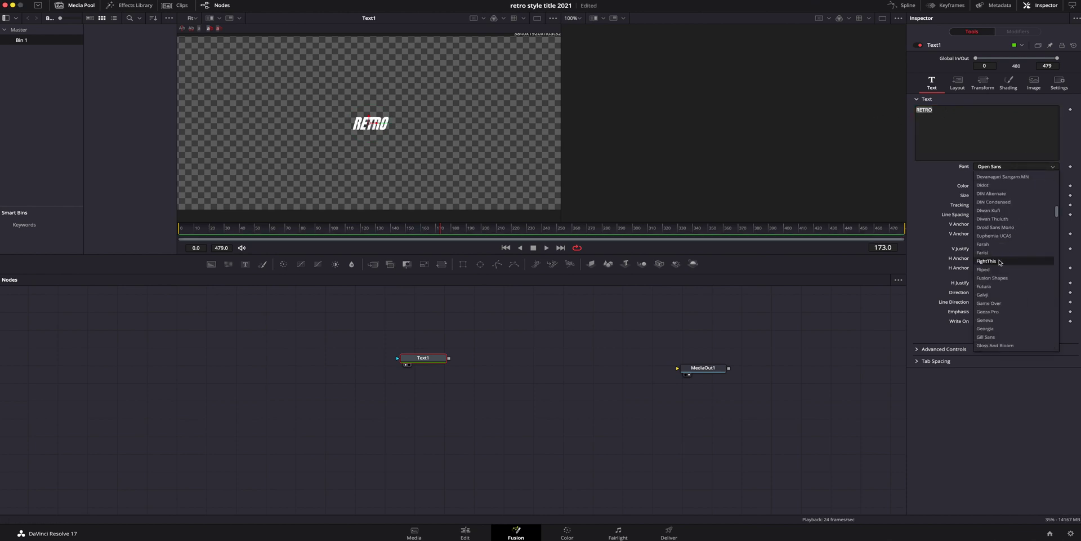
left_click(1046, 256)
mouse_move(1046, 204)
left_mouse_down()
mouse_move(1053, 195)
mouse_move(698, 260)
mouse_move(918, 259)
mouse_move(1048, 195)
left_mouse_up()
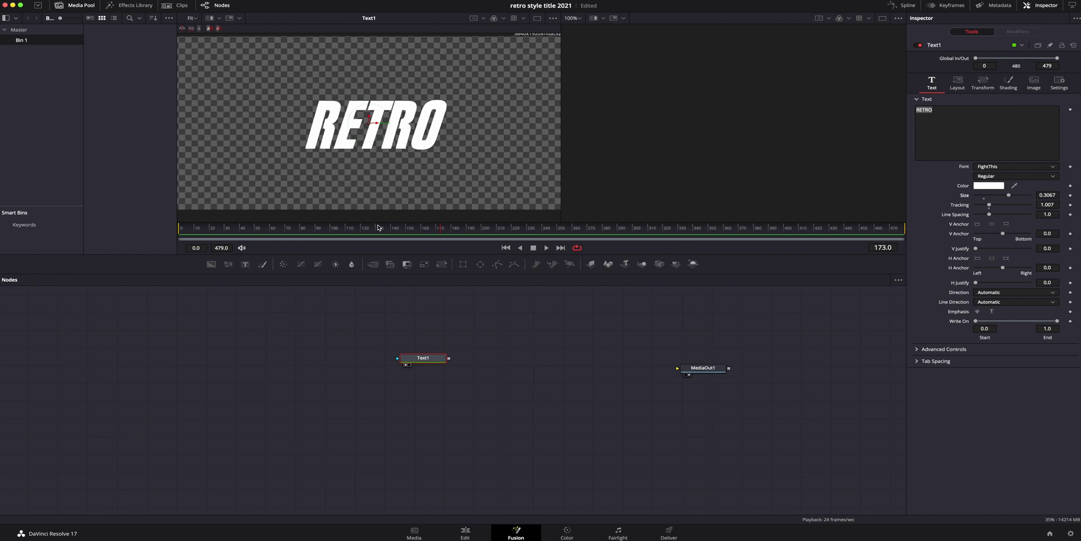
- Switch the text fill to Gradient and move the white stop to 0.432835
left_click(1012, 86)
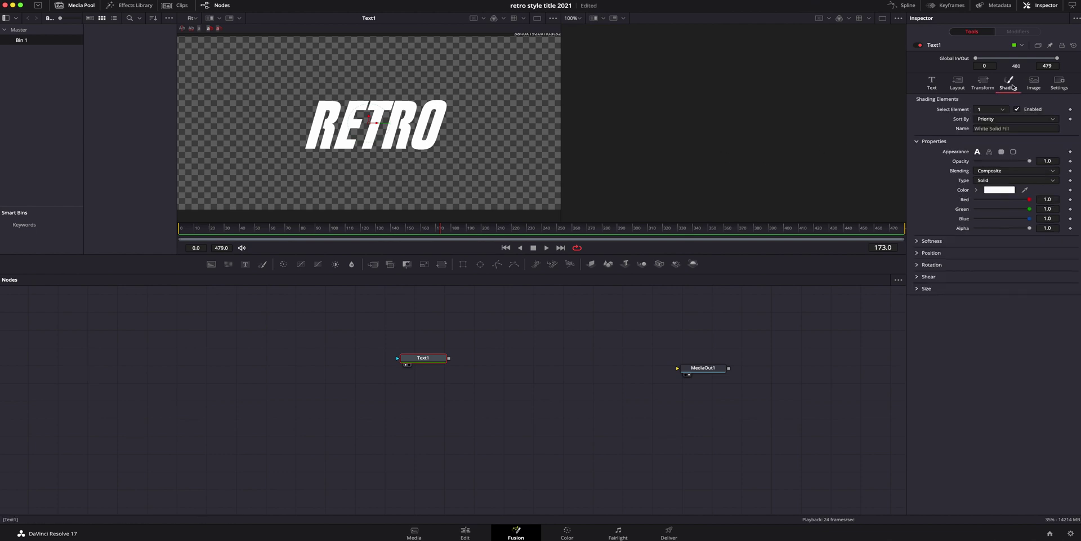
left_click(1001, 182)
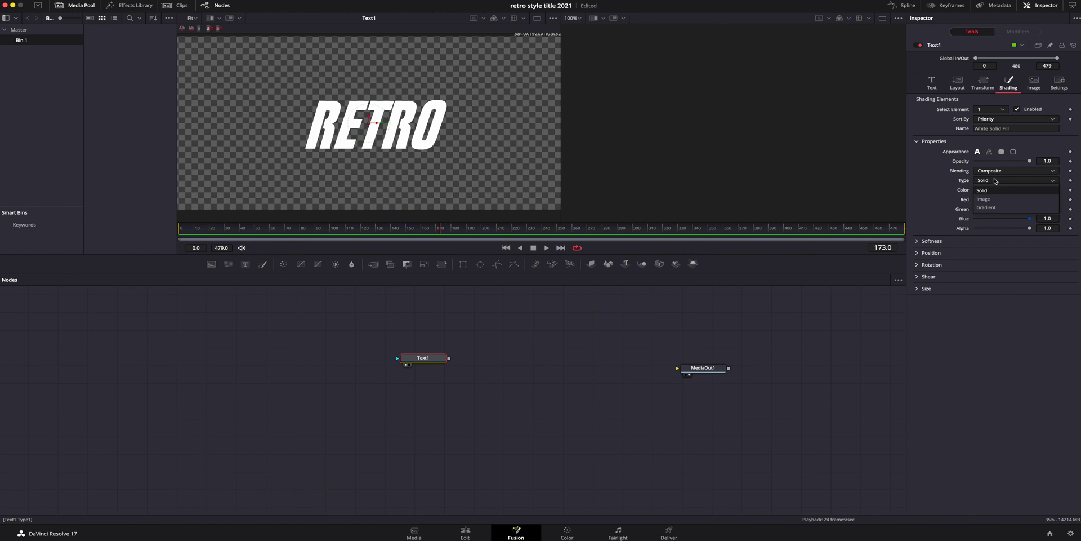
left_click(995, 207)
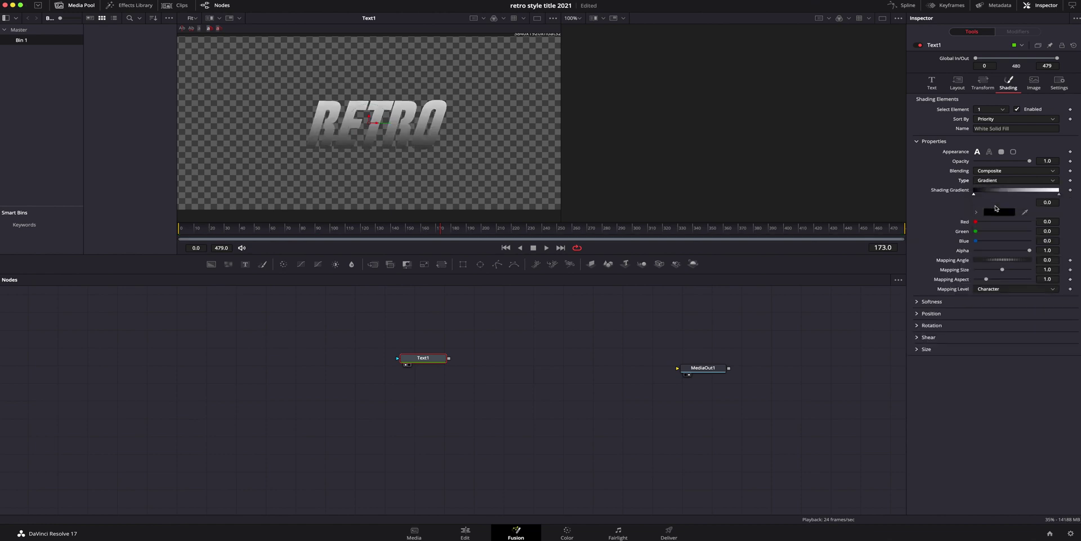
mouse_move(974, 193)
left_mouse_down()
mouse_move(989, 196)
mouse_move(975, 193)
left_mouse_up()
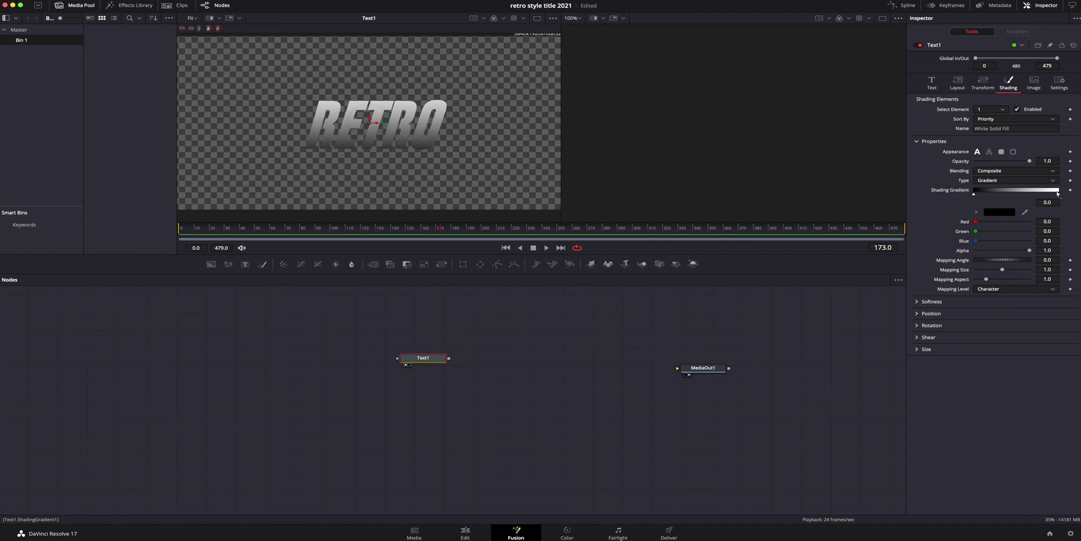
left_click_drag(1058, 193, 1016, 197)
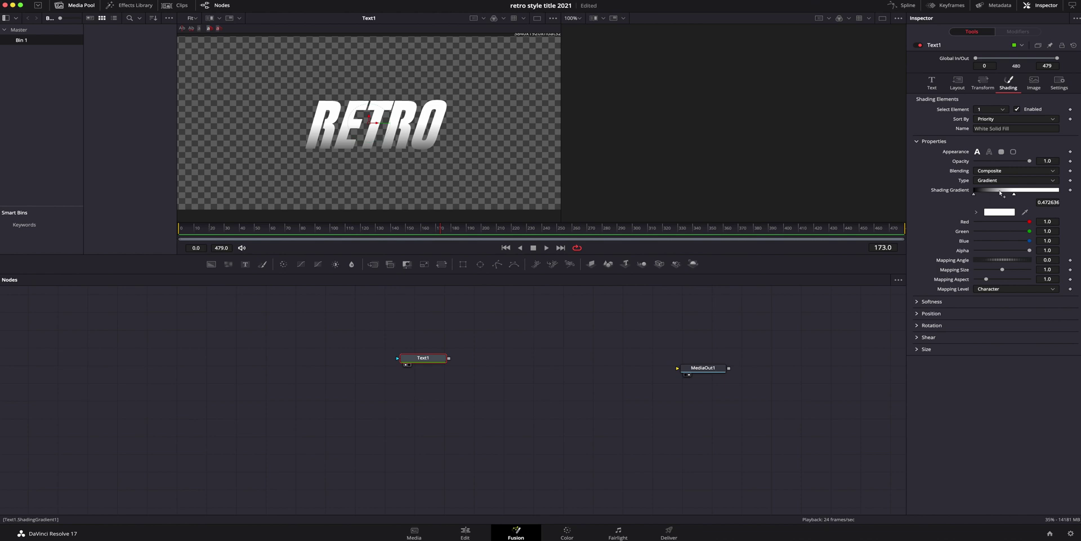
- Add a grey stop and a black stop near the end, nudged inward to about 0.85
left_click(1000, 193)
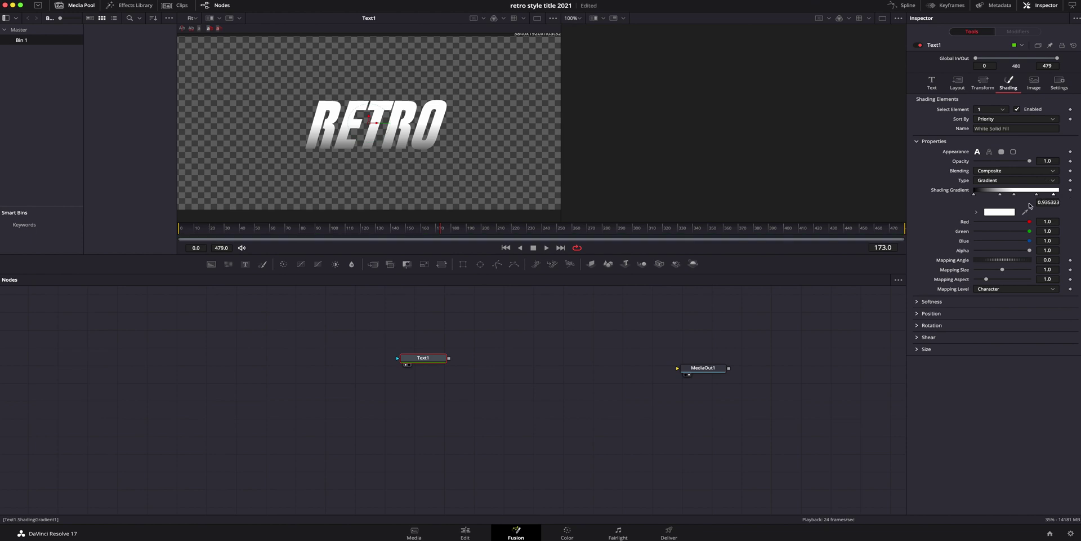
left_click(1053, 193)
left_click(1000, 211)
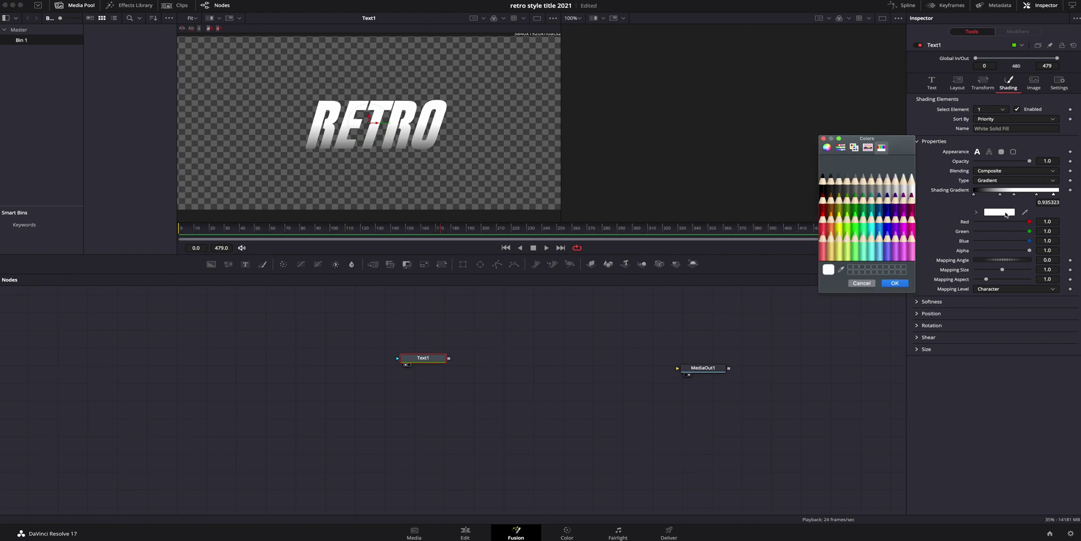
left_click(823, 181)
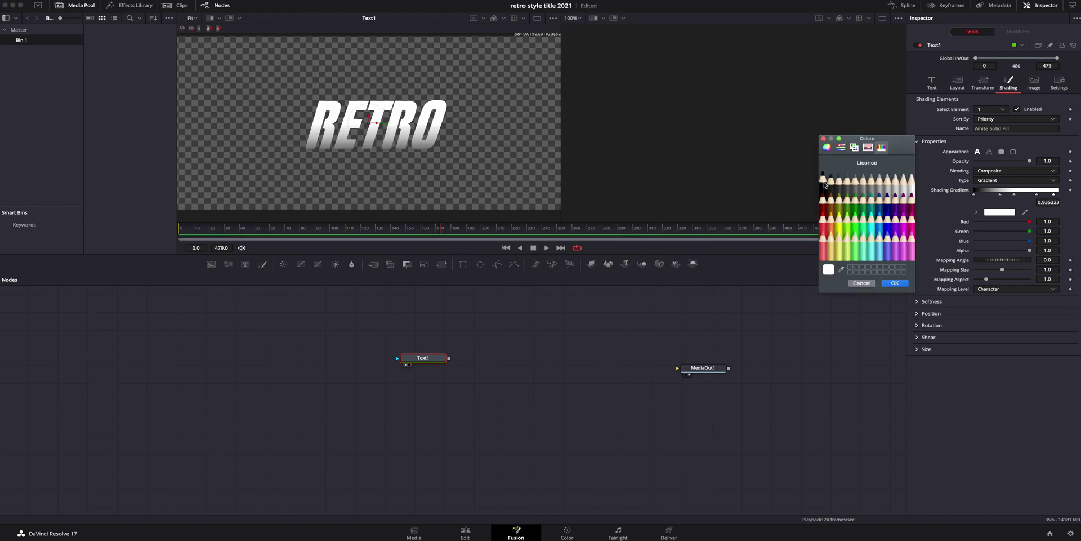
left_click(903, 286)
left_click_drag(1053, 196, 1028, 195)
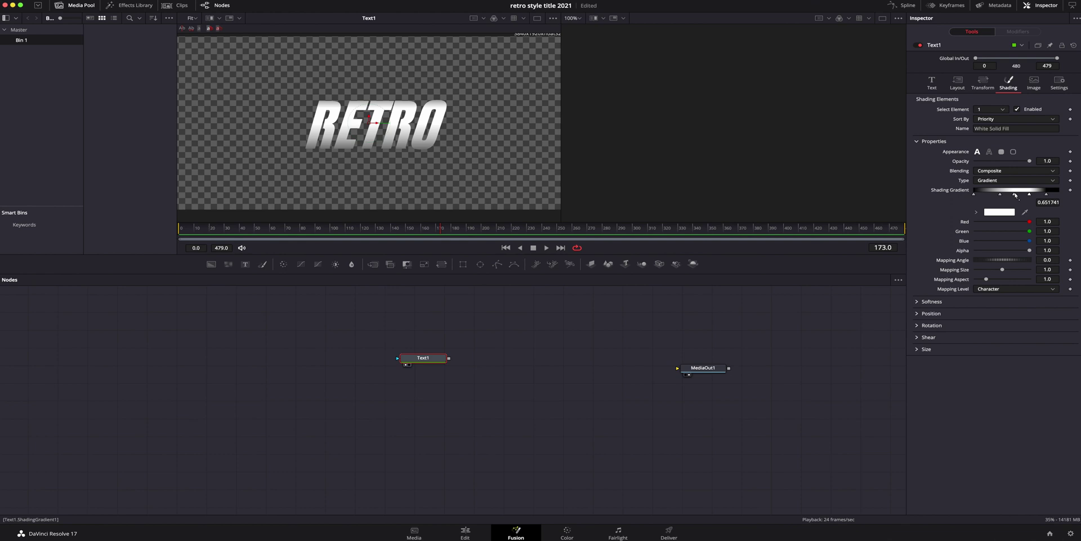
- Recolour the 0.527363 gradient stop pink
left_click(1019, 195)
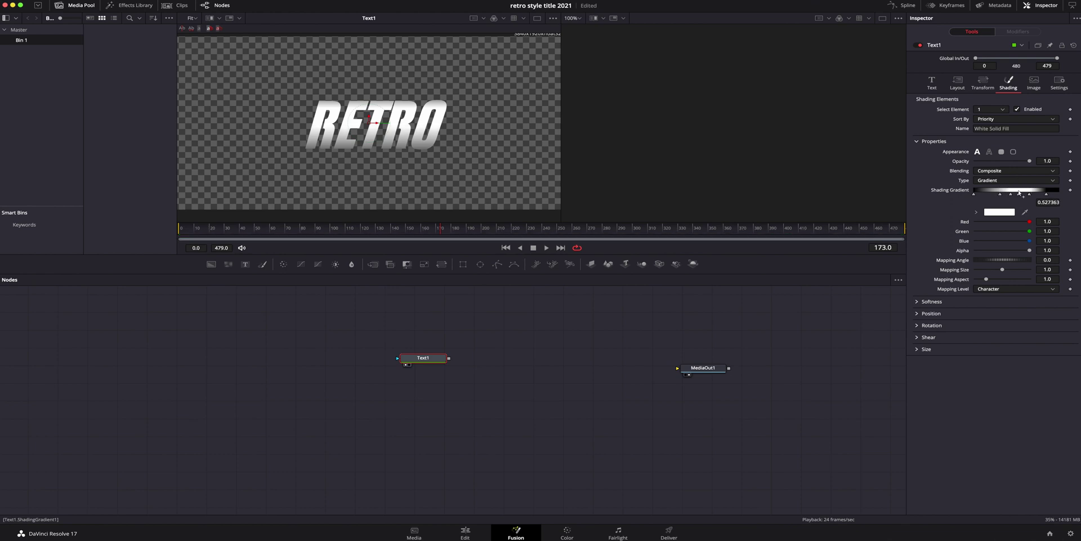
left_click(1004, 213)
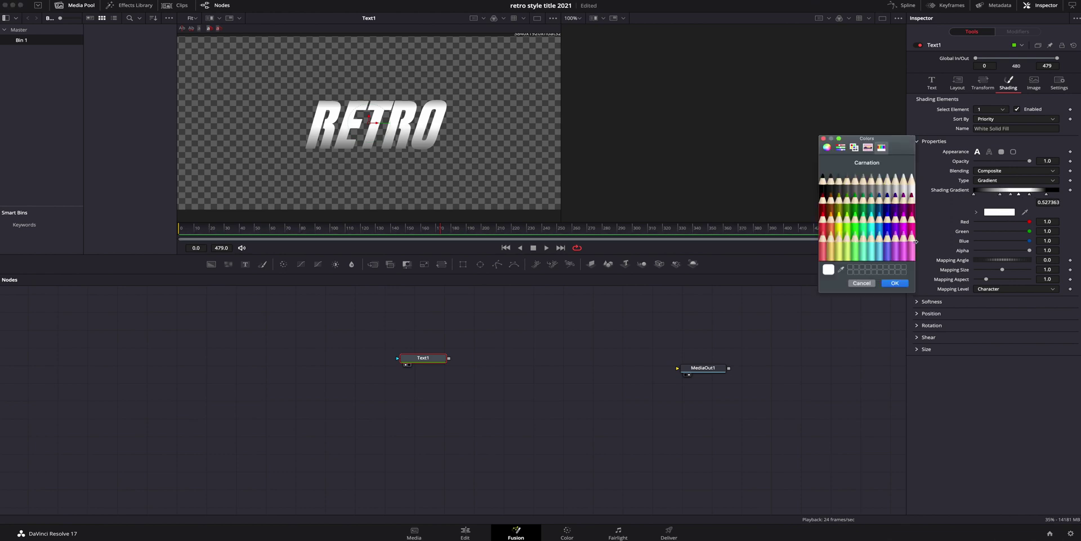
left_click(906, 226)
left_click(895, 283)
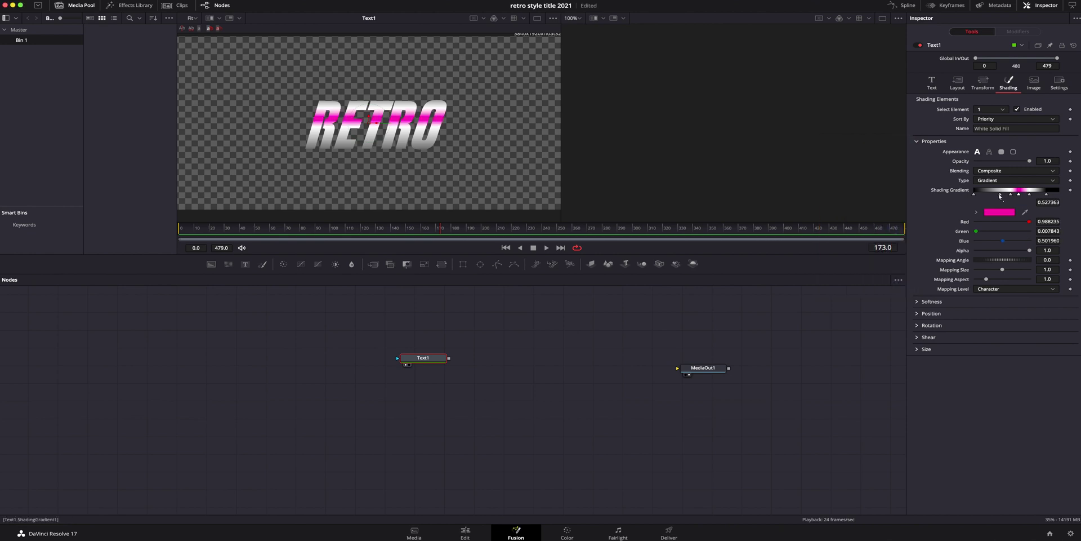
- Make the 0.432835 stop purple and the 0.651741 stop dark purple
left_click(1000, 195)
left_click(1009, 195)
left_click(1003, 212)
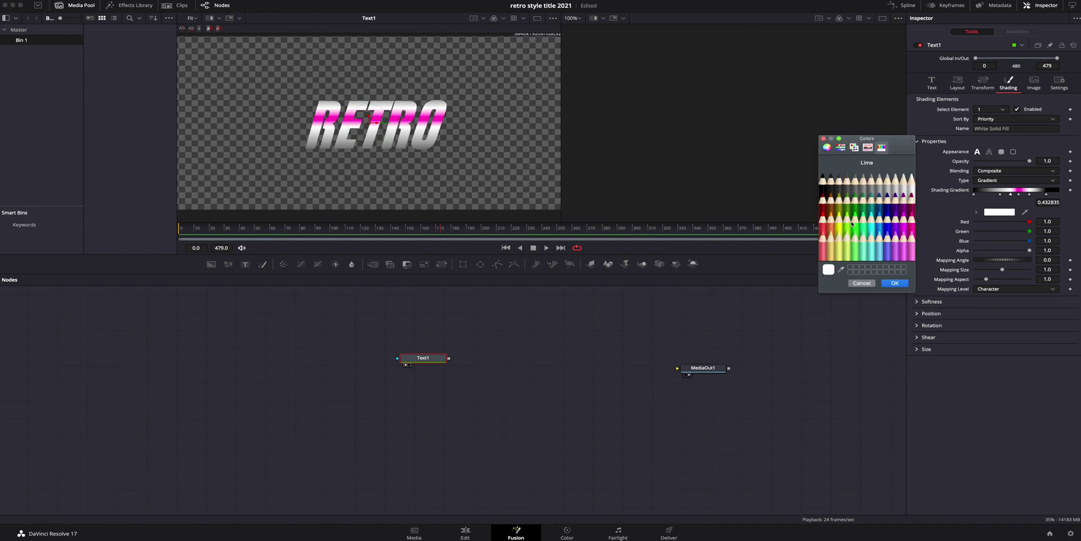
left_click(897, 217)
left_click(901, 283)
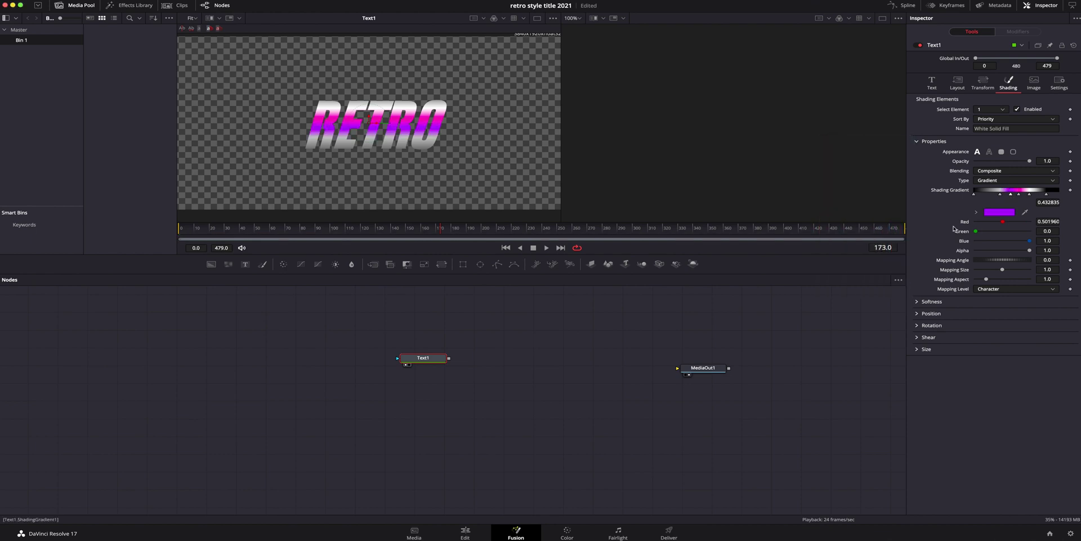
left_click(1030, 195)
left_click(1000, 211)
left_click(897, 285)
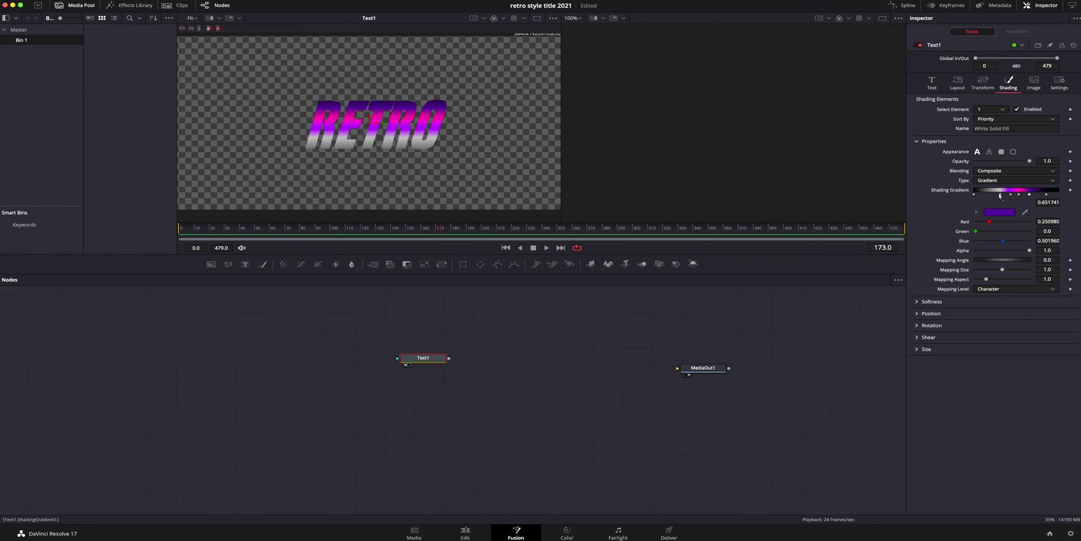
- Move the grey stop to 0.437810 and pink to 0.393034, and add a dark eggplant stop near the start
left_click_drag(1000, 195, 1012, 195)
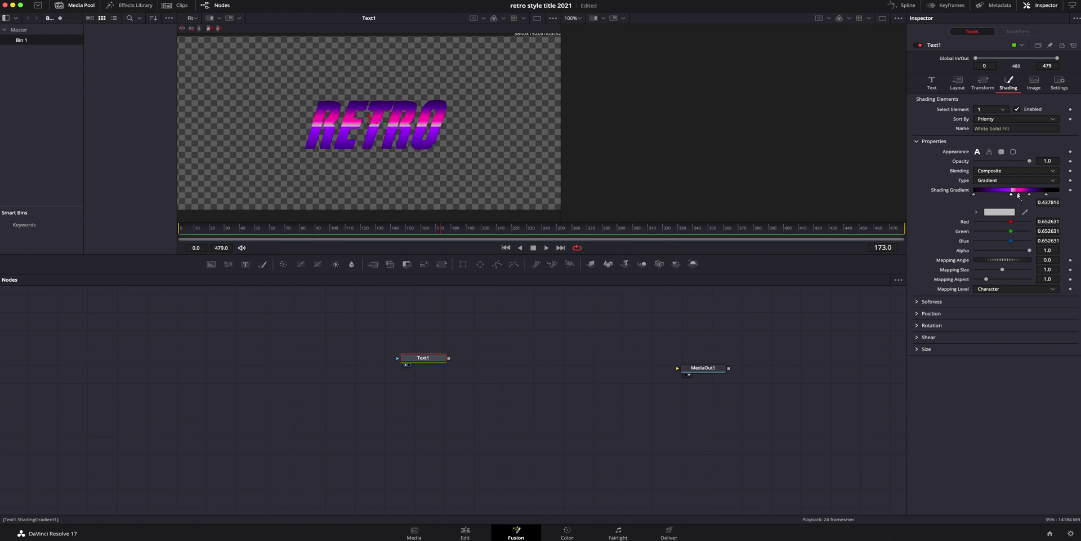
left_click_drag(1018, 196, 998, 196)
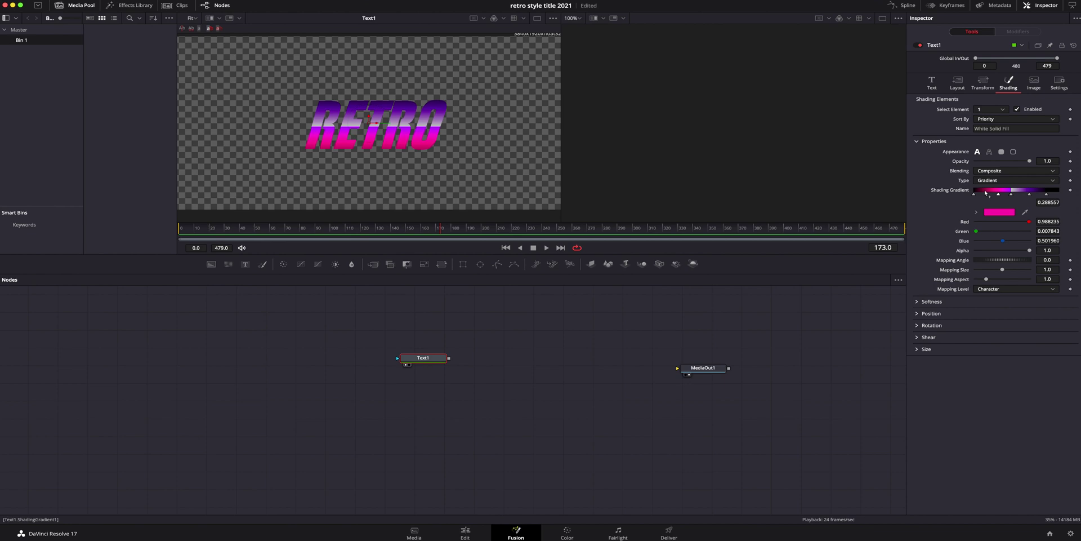
left_click(986, 193)
left_click(999, 212)
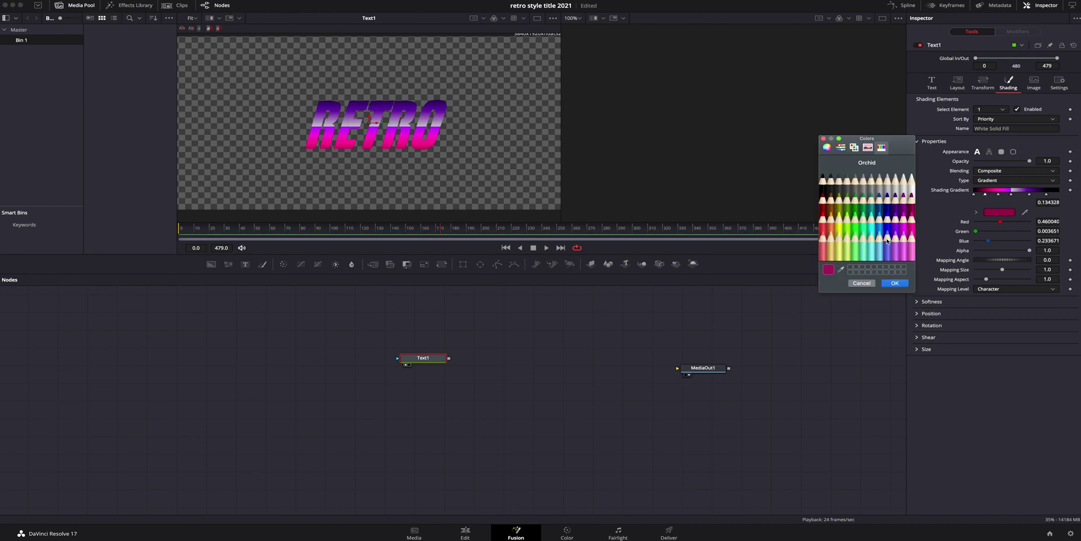
left_click(896, 193)
left_click(899, 284)
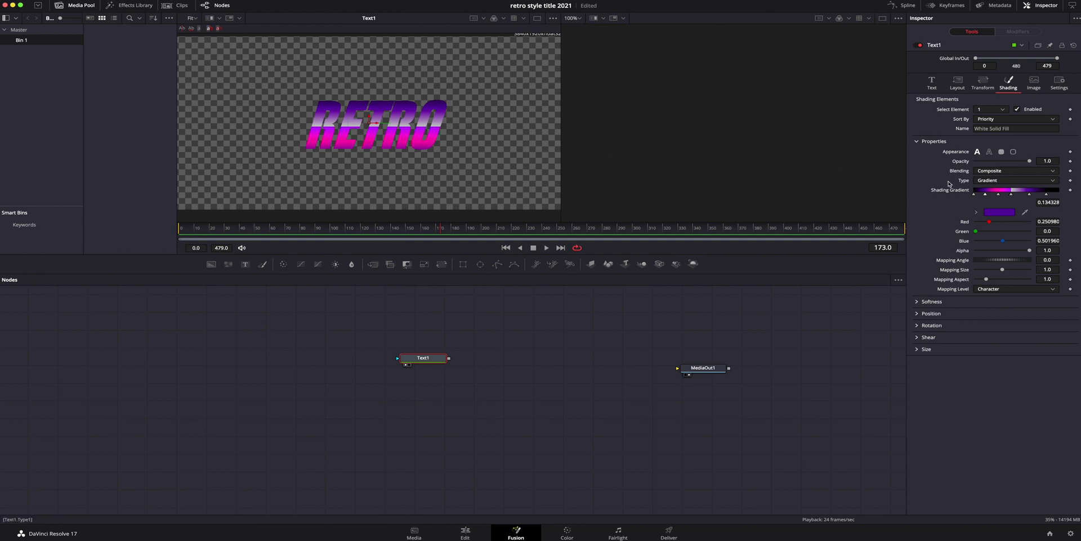
left_click(1021, 194)
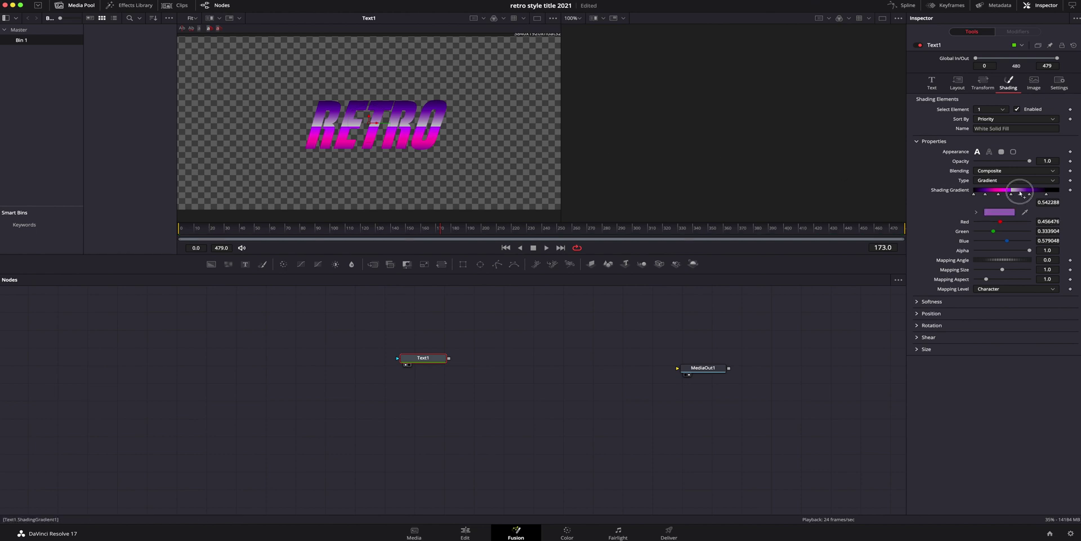
- Keyframe Tracking, then raise it to about 1.26 at frame 0 to spread the letters
left_click(936, 83)
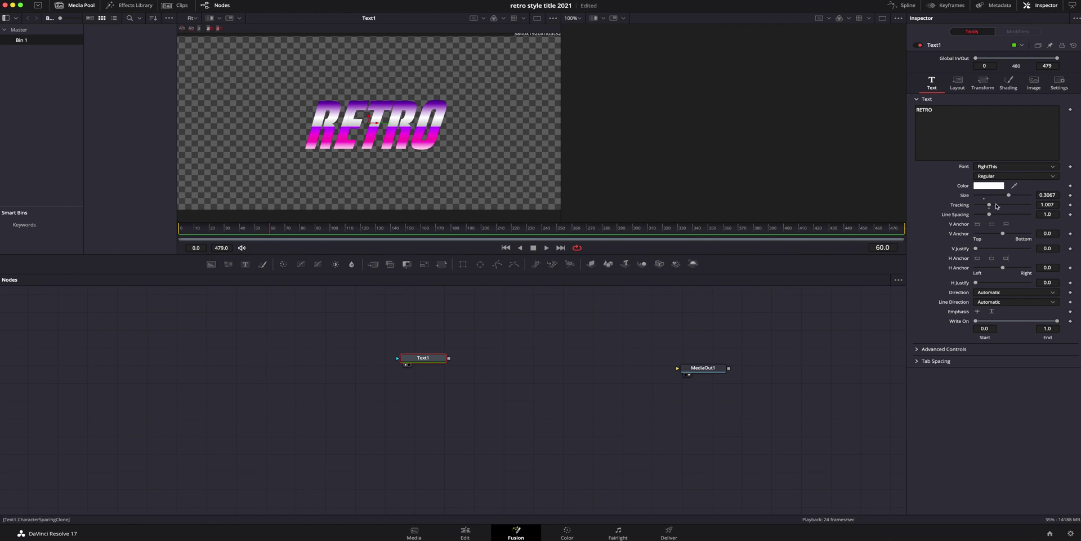
left_click(1071, 206)
left_click(180, 234)
left_click_drag(989, 206, 992, 206)
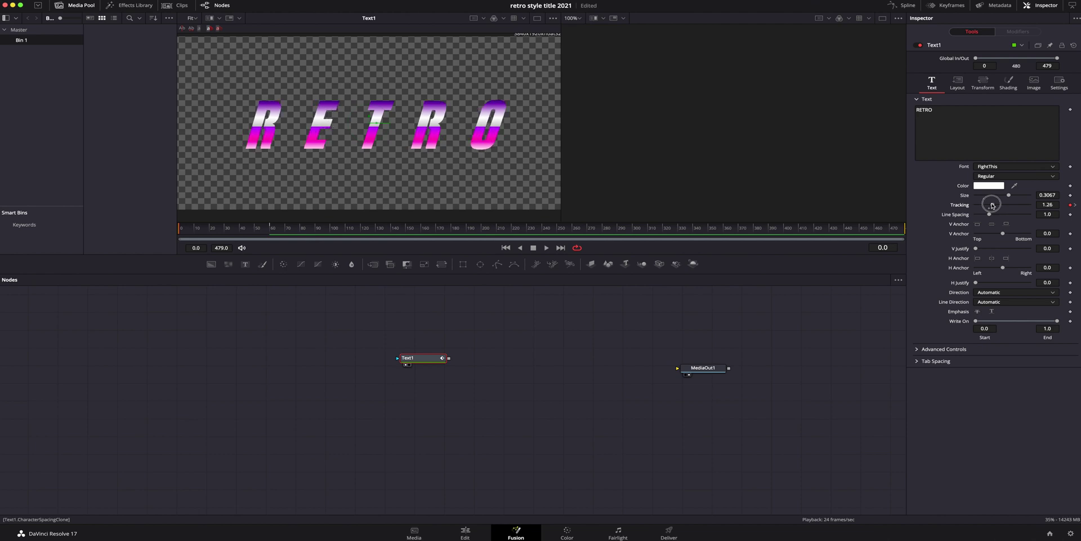
- At frame 60, keyframe Layout Rotation Z at 0
key("]")
left_click(958, 80)
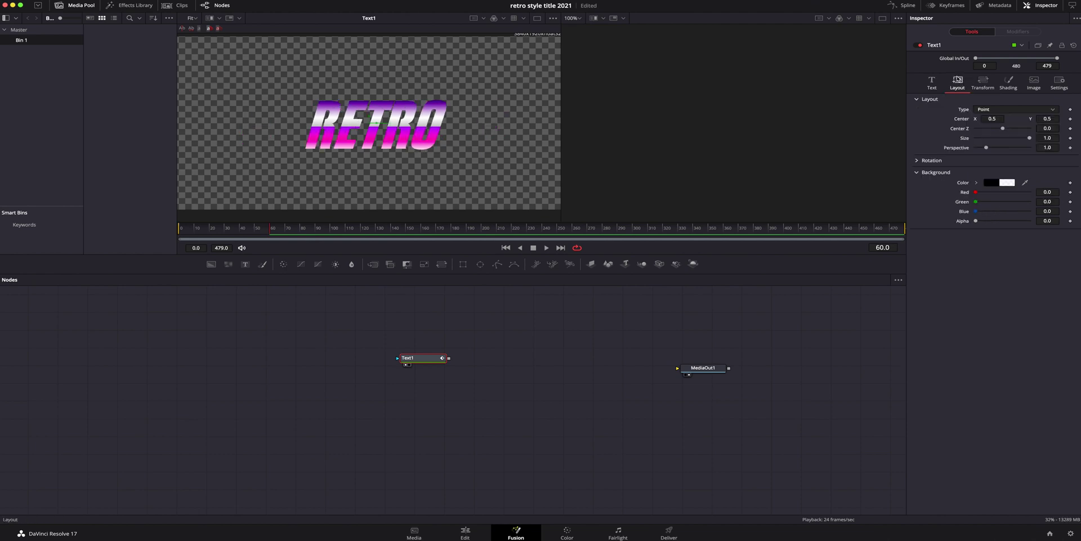
left_click(917, 161)
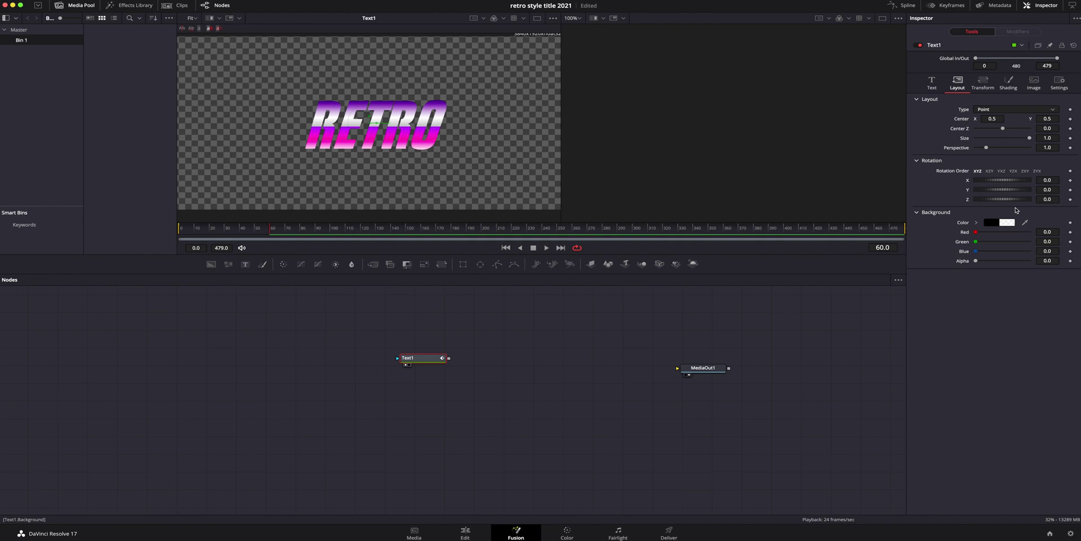
mouse_move(1005, 199)
left_mouse_down()
mouse_move(1022, 199)
mouse_move(1006, 201)
left_mouse_up()
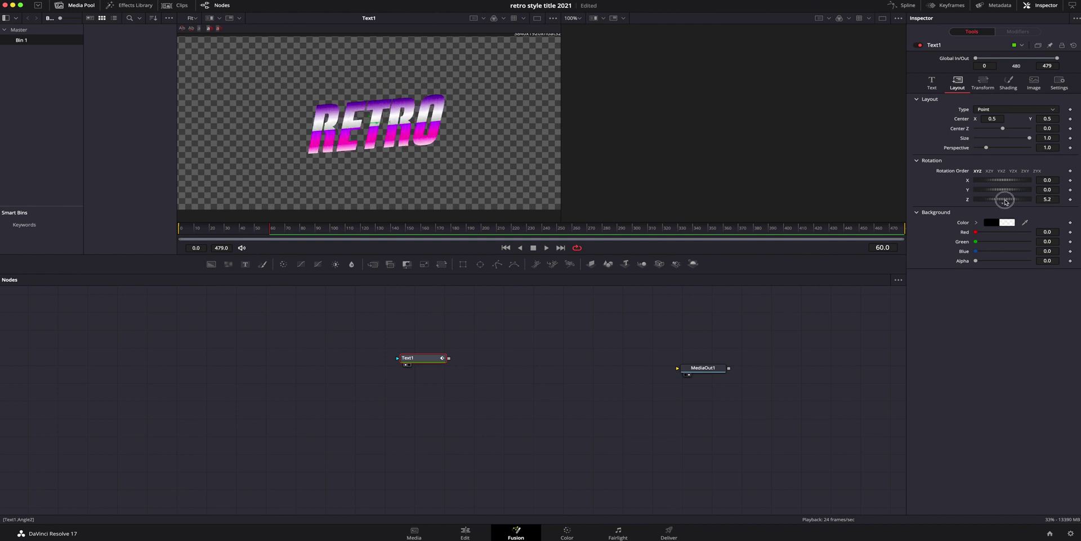
double_click(1006, 200)
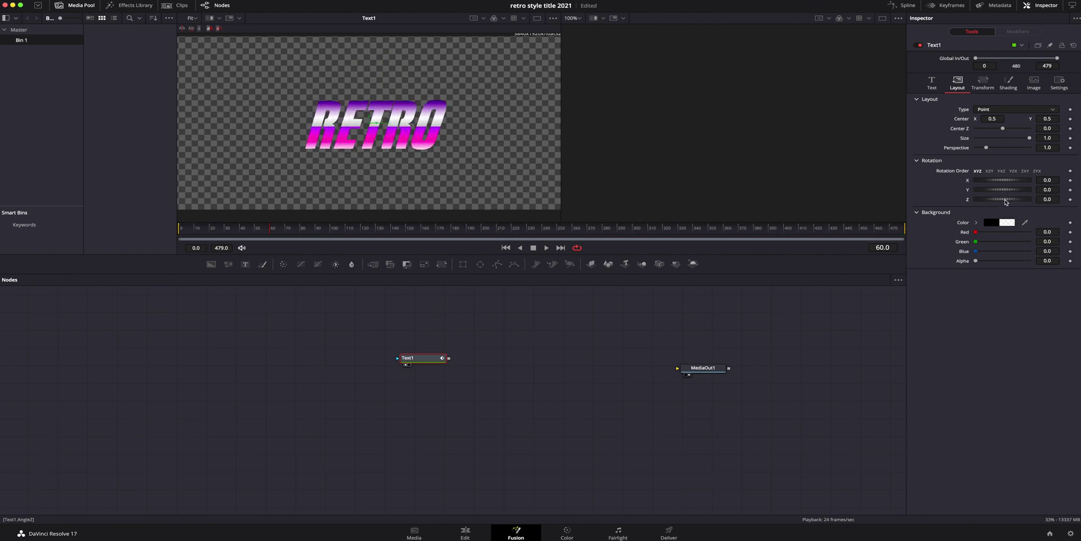
left_click(1070, 199)
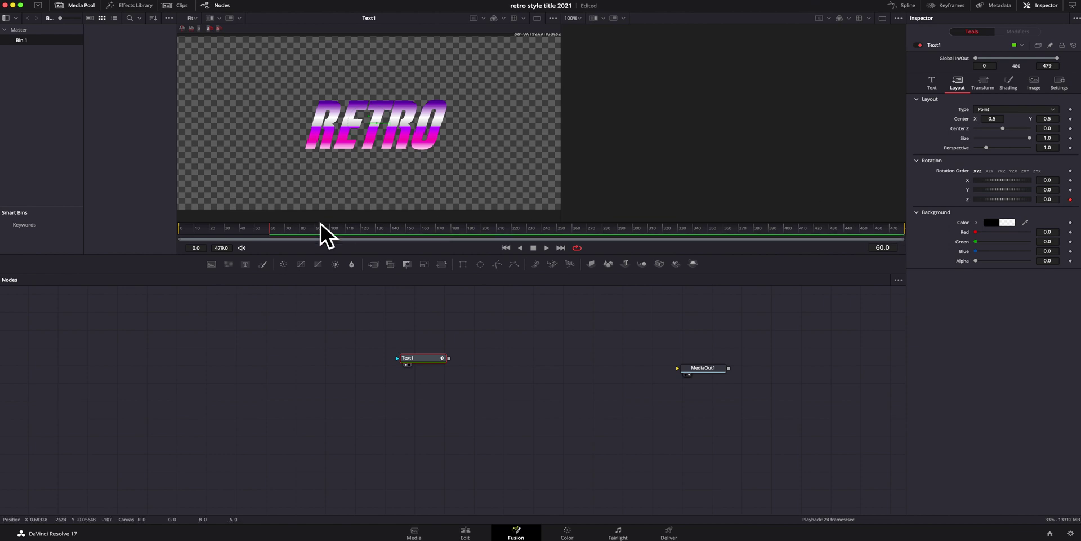
- At frame 0, turn Rotation Z to about 91 and play back the spin
left_click(282, 231)
left_click(272, 231)
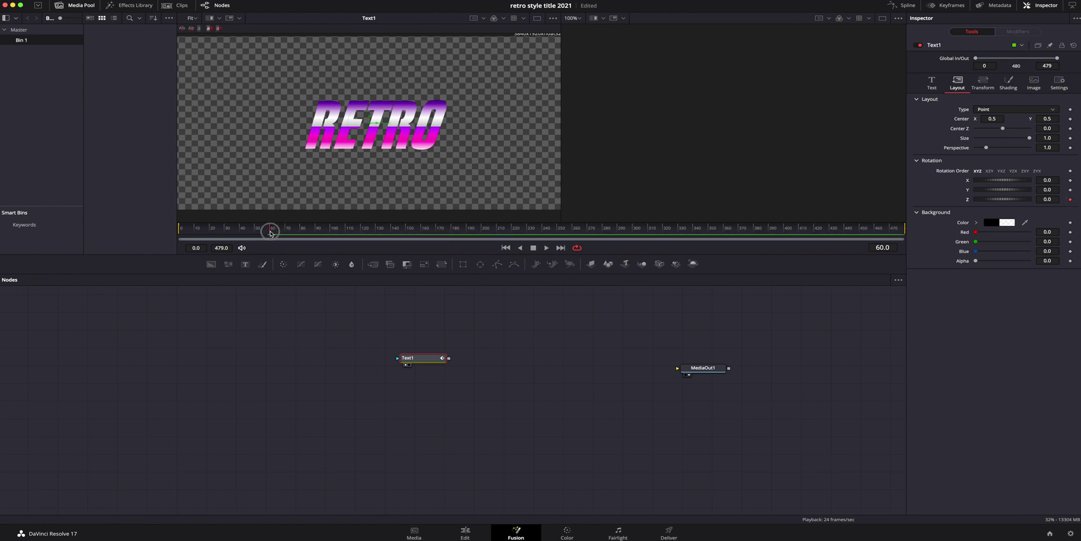
left_click_drag(270, 232, 174, 231)
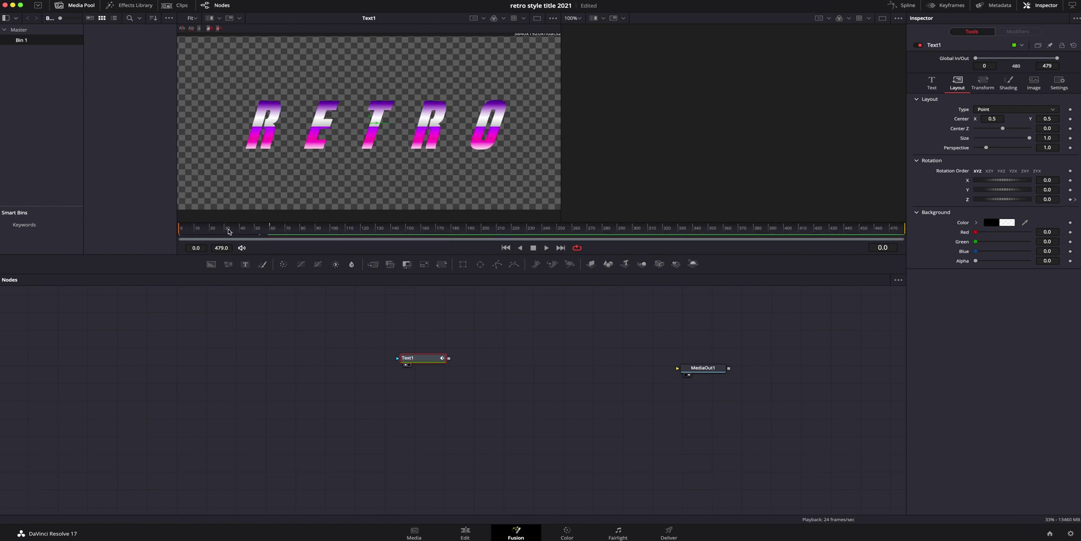
left_click_drag(1007, 201, 1021, 199)
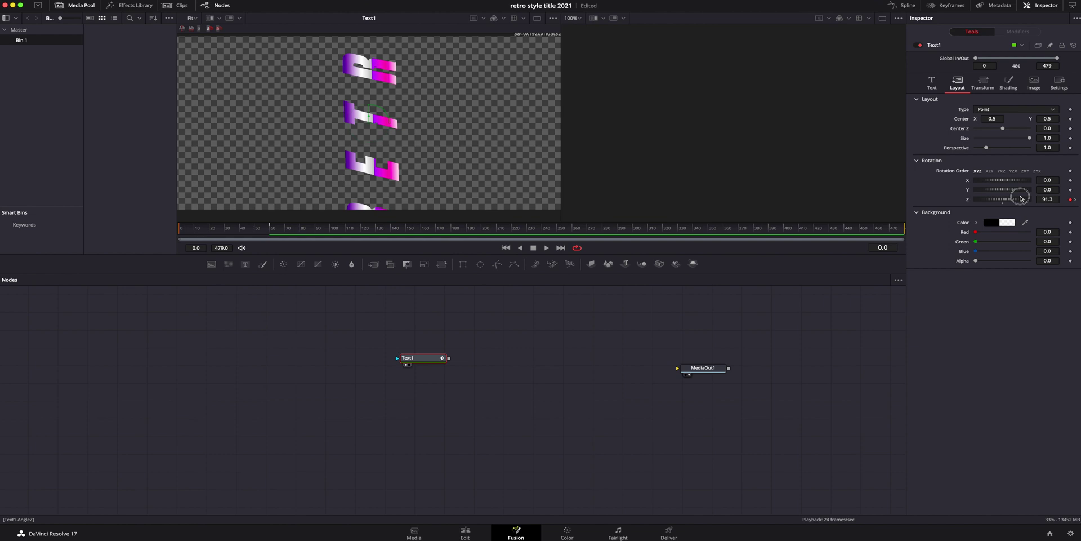
key("space")
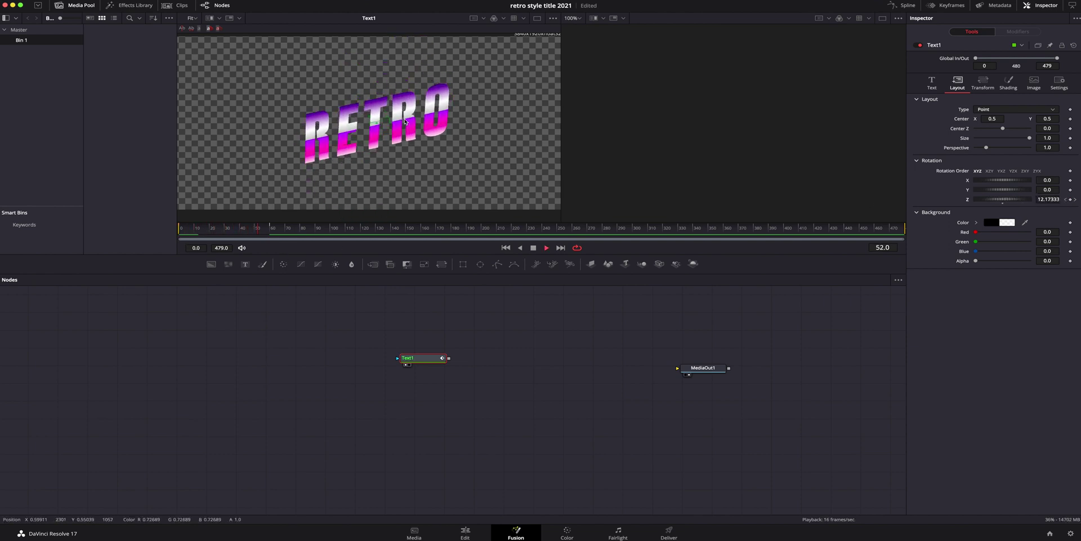
- In the Spline editor, smooth all Z rotation keyframes into an ease in-out
key("space")
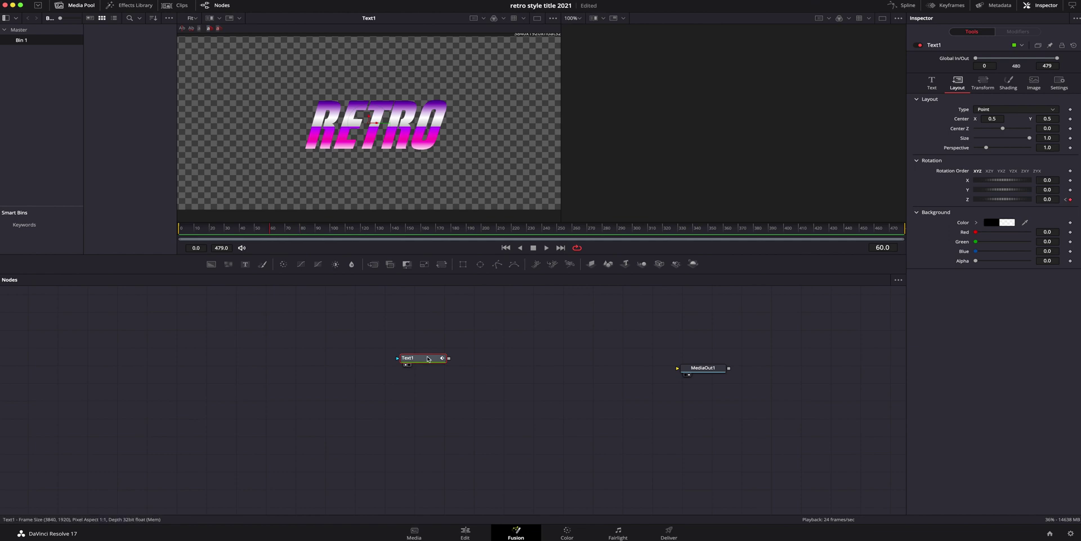
left_click(904, 7)
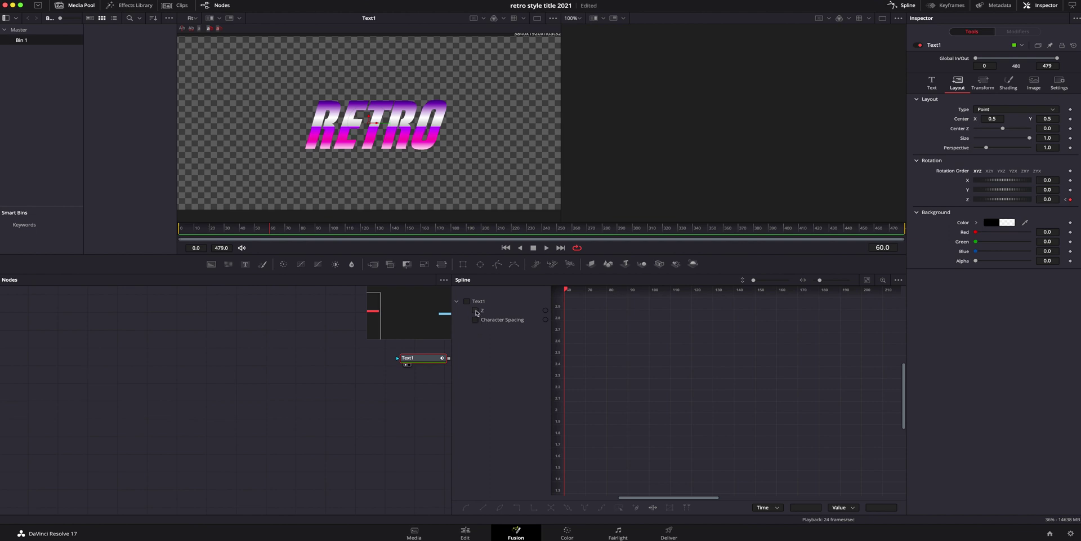
left_click(467, 301)
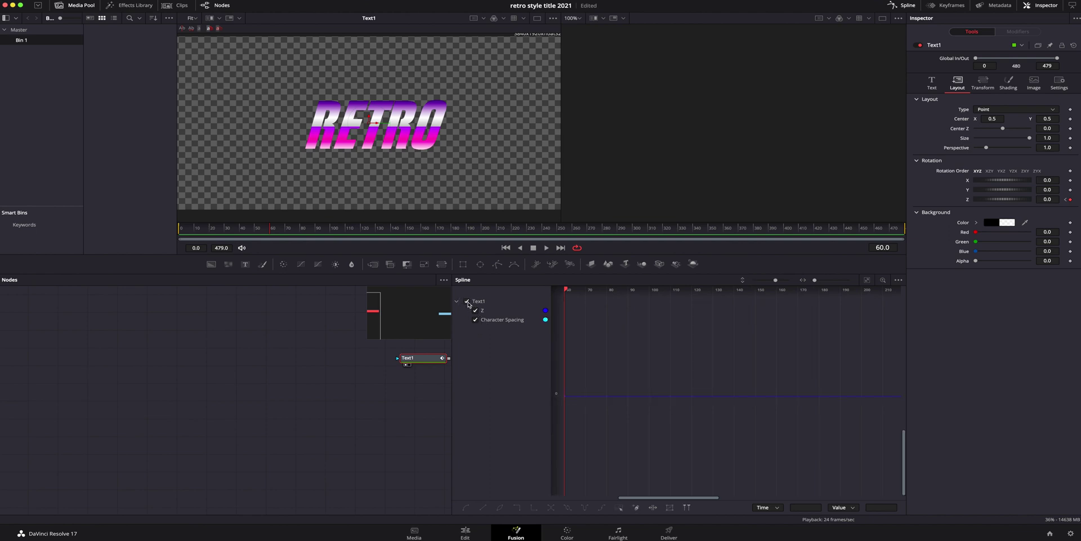
left_click(467, 301)
left_click(475, 310)
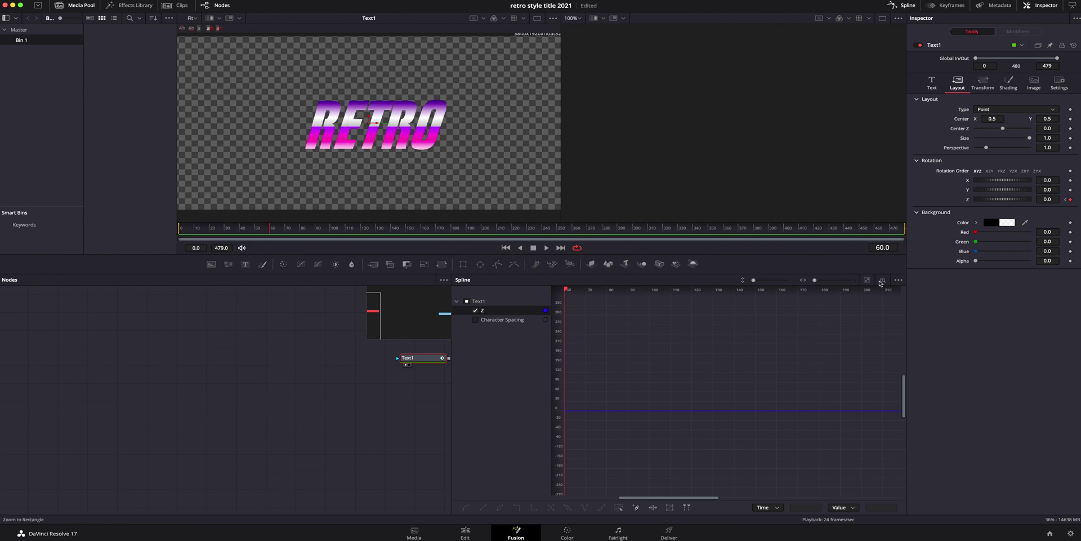
left_click(800, 280)
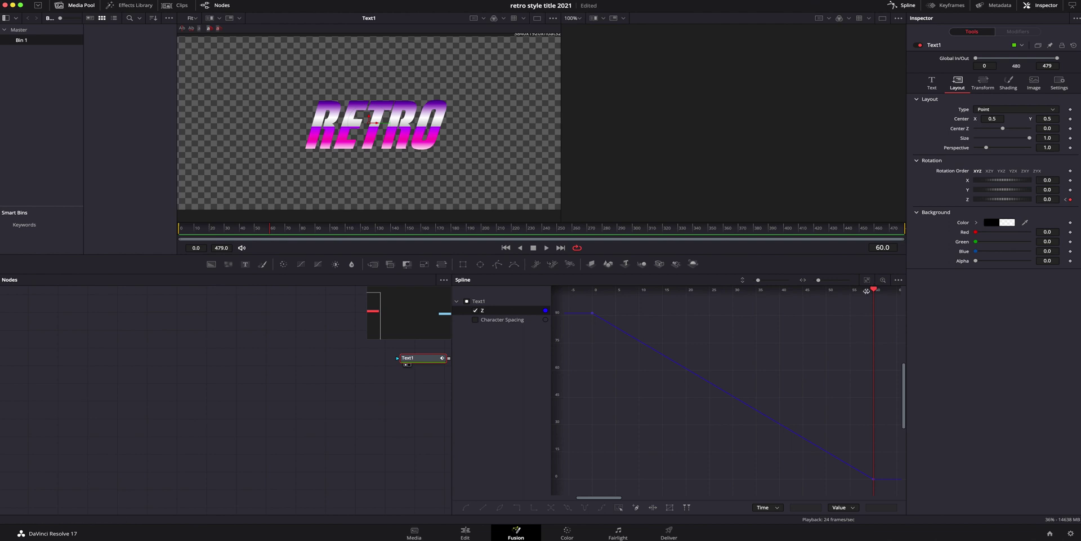
left_click(873, 479)
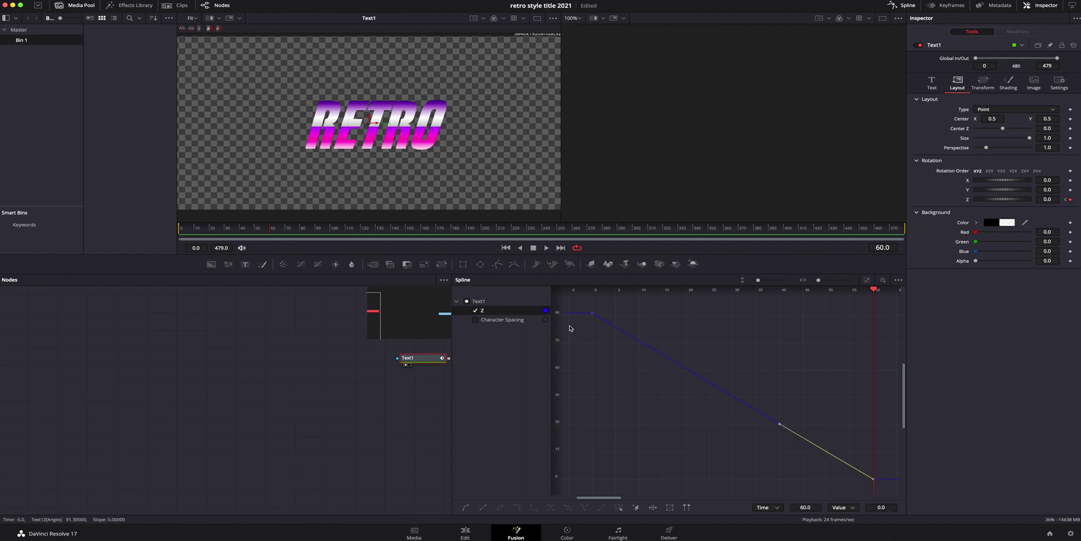
left_click_drag(581, 301, 892, 471)
left_click(466, 507)
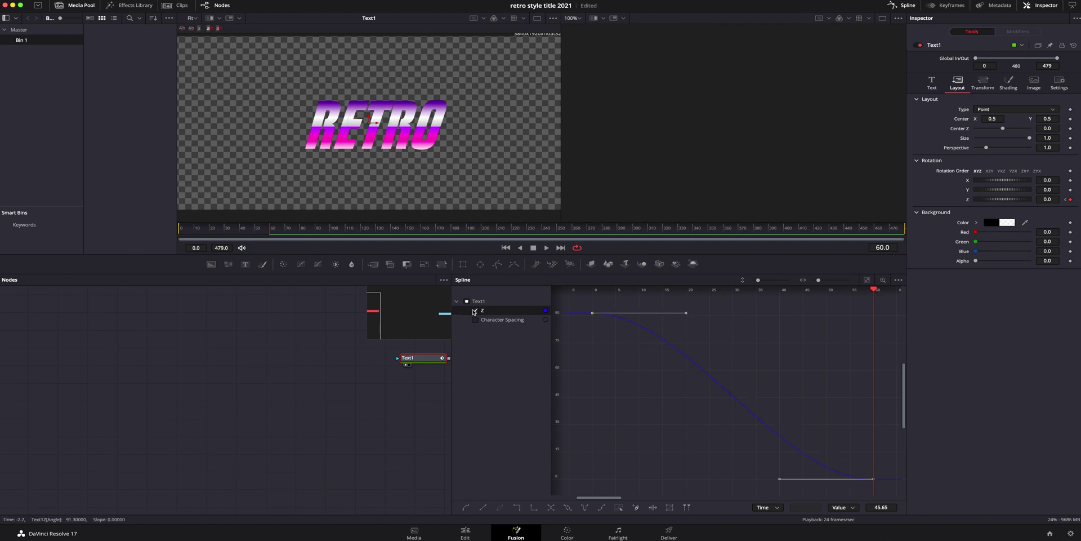
- Smooth the Character Spacing keyframes the same way
left_click(474, 311)
left_click(475, 319)
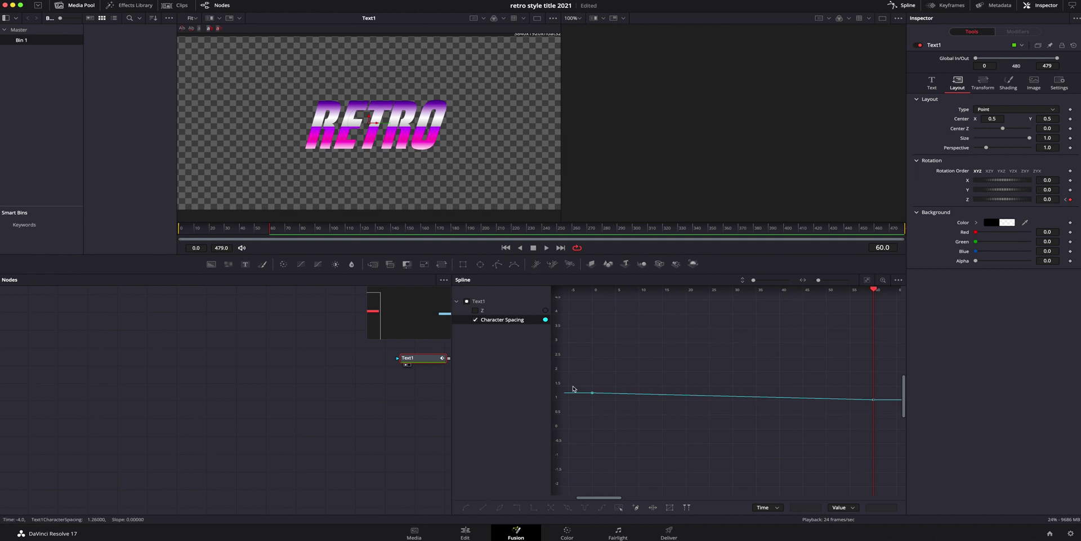
left_click_drag(582, 374, 895, 422)
left_click(467, 508)
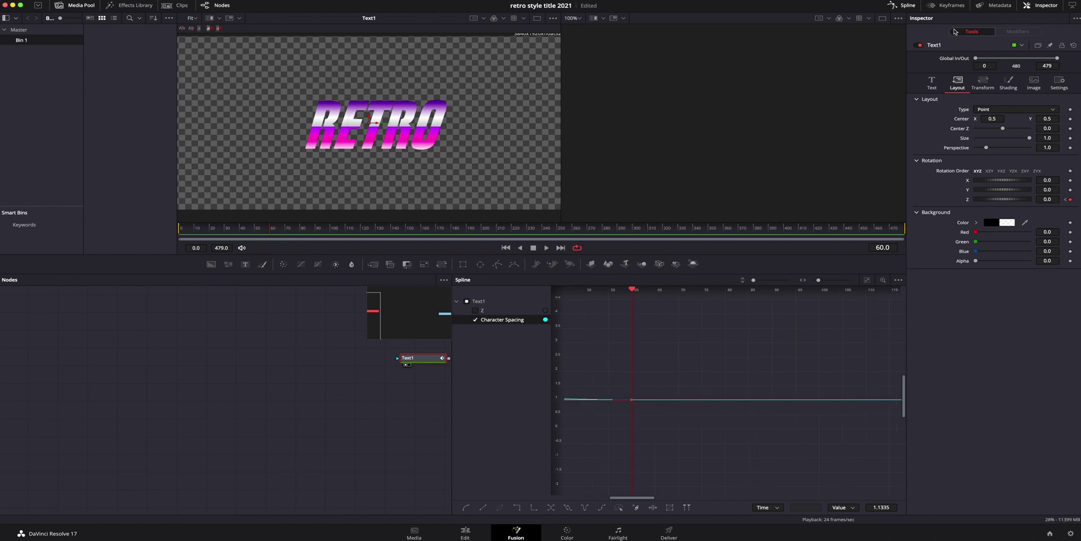
- Keyframe Center Z at depth 0.24 on frame 60
left_click(908, 5)
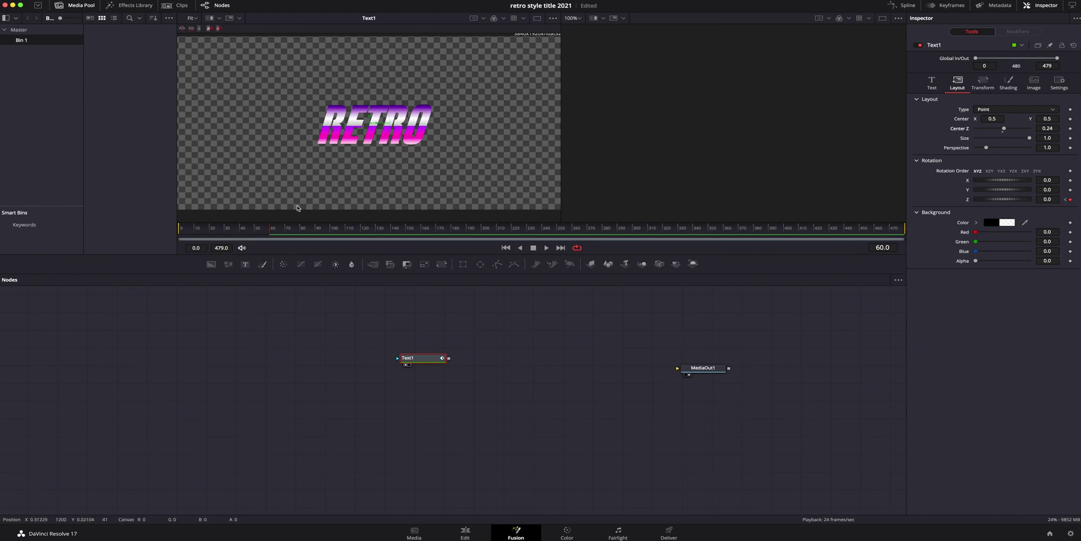
key("Left")
key("Left")
key("Left")
key("Left")
key("Left")
key("Left")
key("Left")
key("Left")
key("Left")
key("Left")
key("Left")
key("Left")
key("Left")
key("Left")
key("Left")
key("Left")
key("Left")
key("Left")
key("Left")
key("Left")
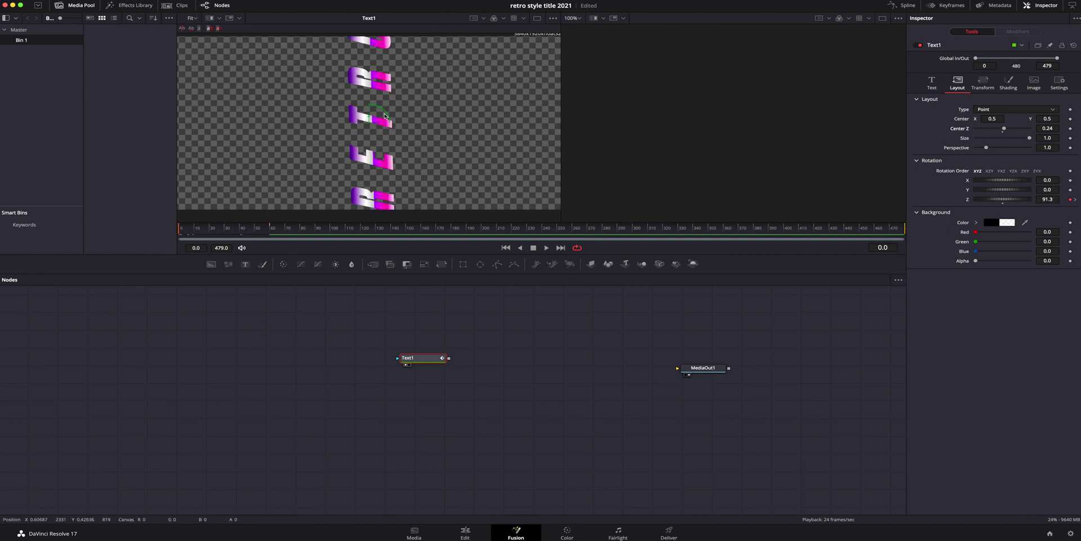
left_click(272, 230)
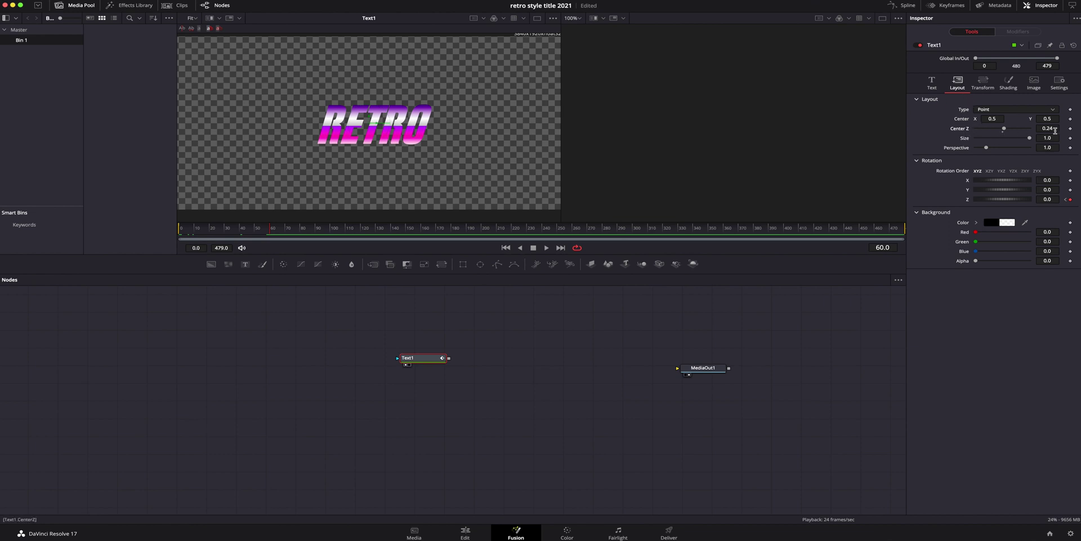
left_click(1070, 128)
- At frame 0, set Center Z to -0.94 and Center X/Y to 0.46/0.49, then play
left_click_drag(273, 230, 181, 230)
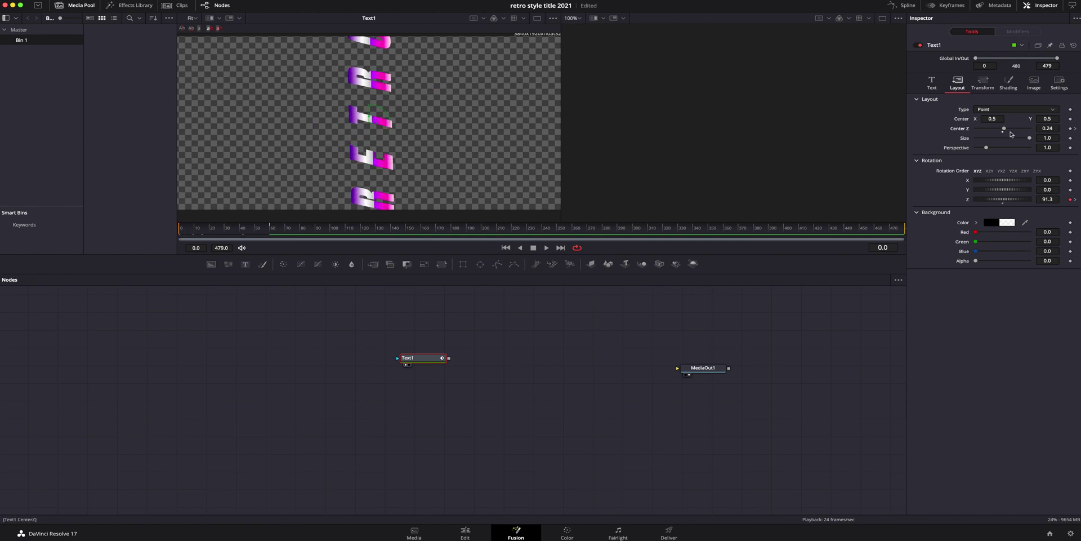
left_click_drag(1005, 131, 999, 129)
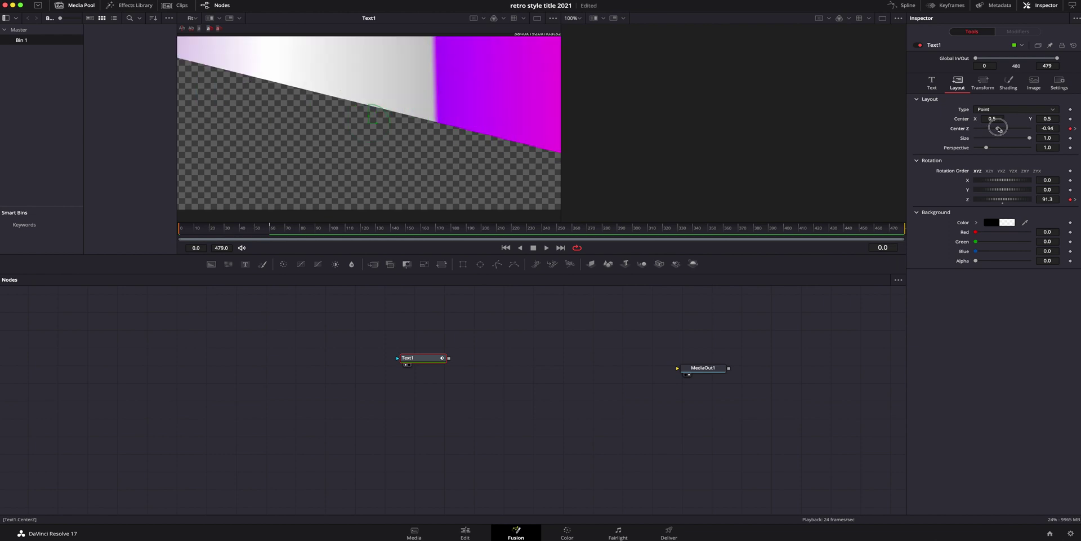
left_click_drag(993, 118, 977, 120)
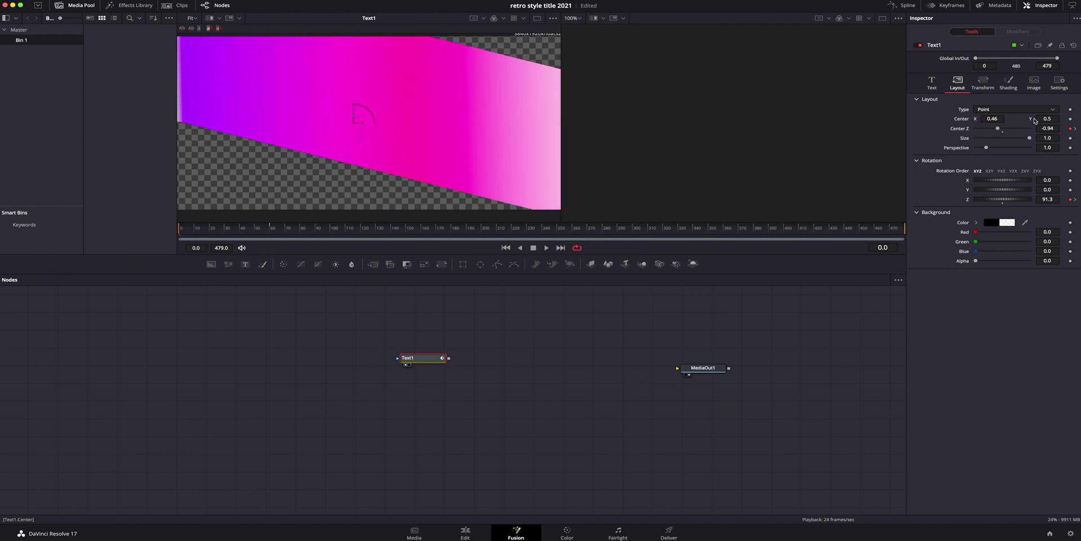
left_click_drag(1054, 120, 1048, 118)
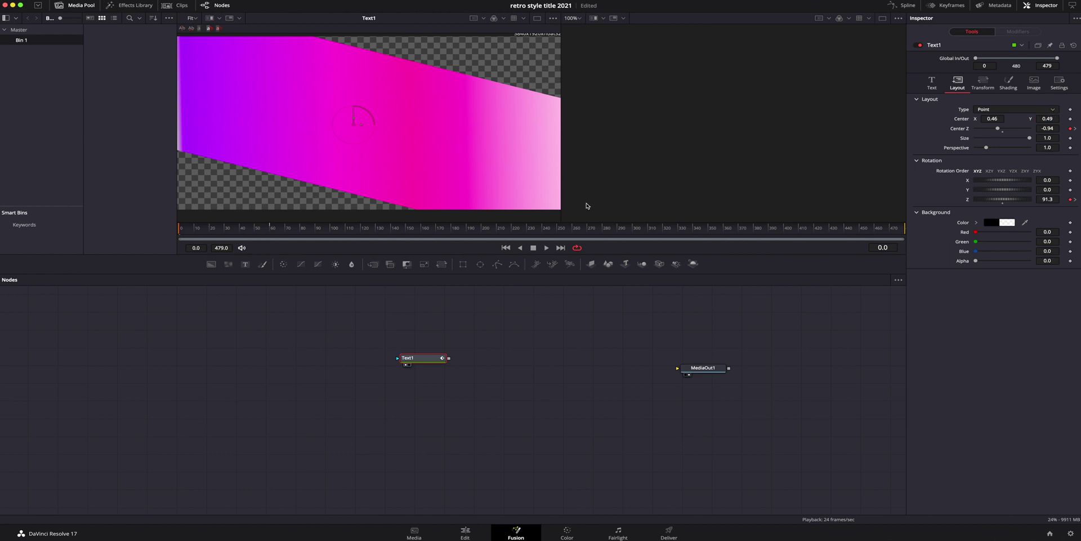
key("space")
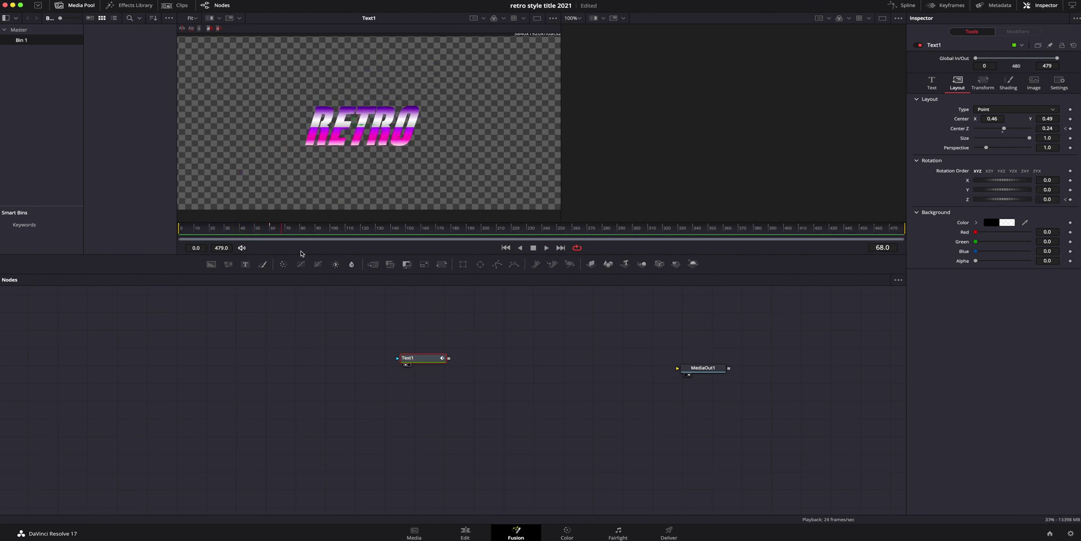
- Shift the text's centre further at frame 0 and replay the animation
key("space")
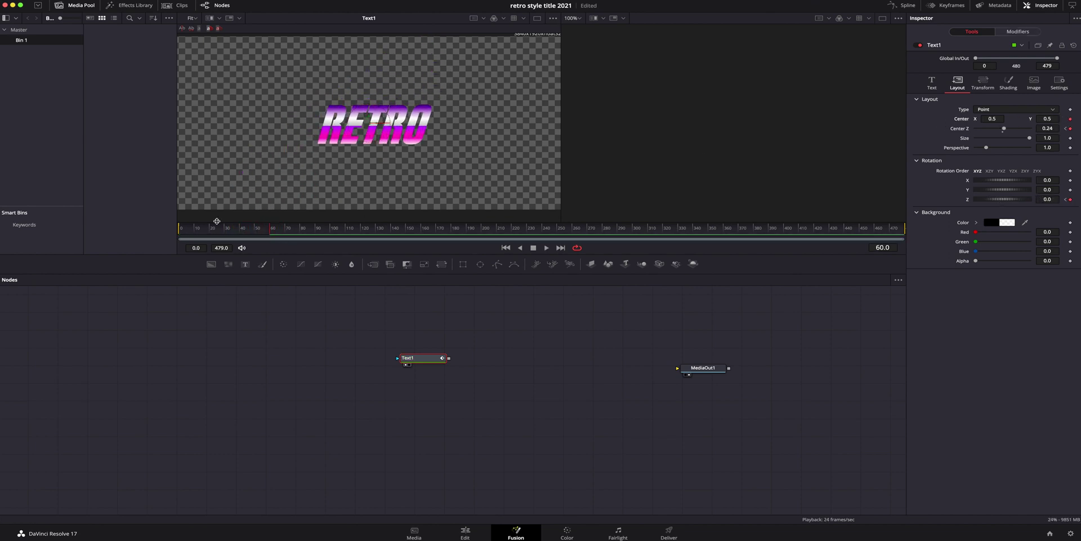
left_click(181, 229)
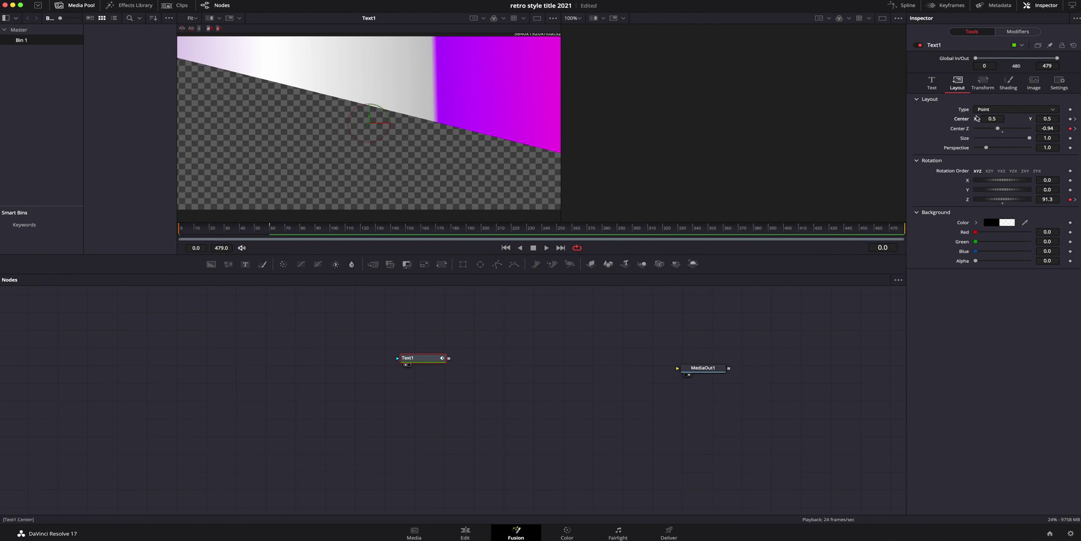
left_click_drag(975, 118, 1048, 119)
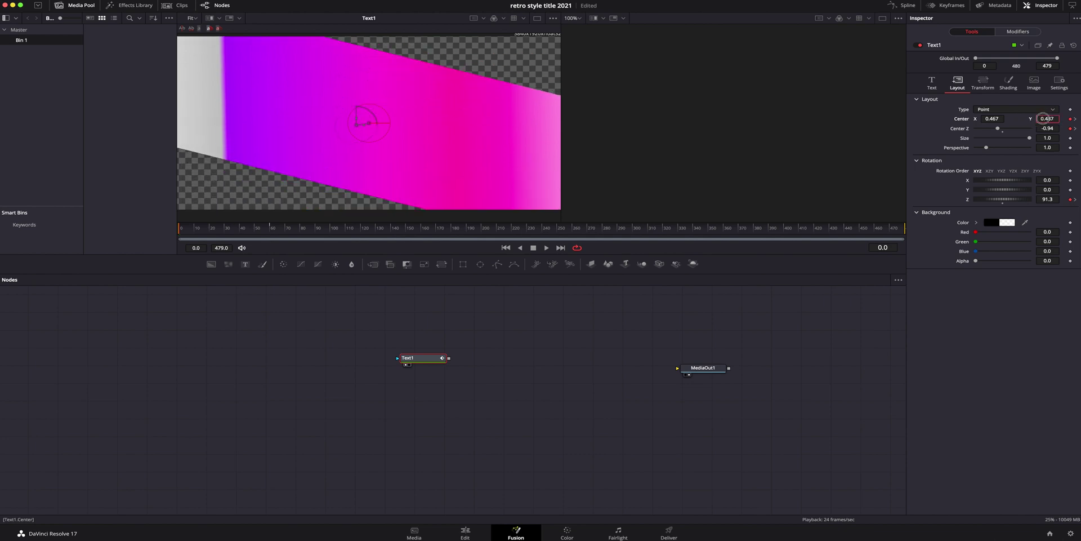
key("space")
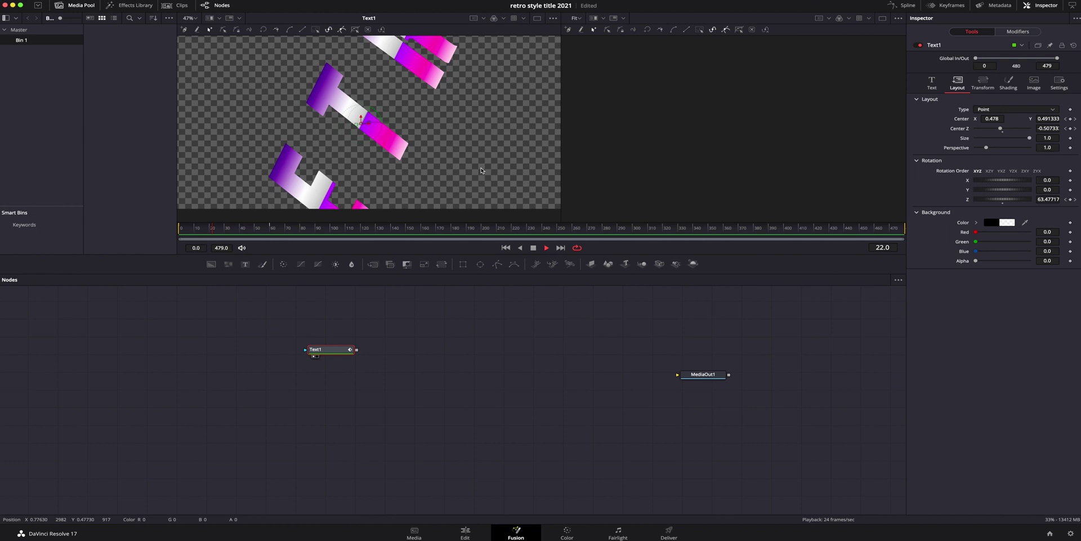
- Stop playback around frame 80 and reselect the Text1 node
key("space")
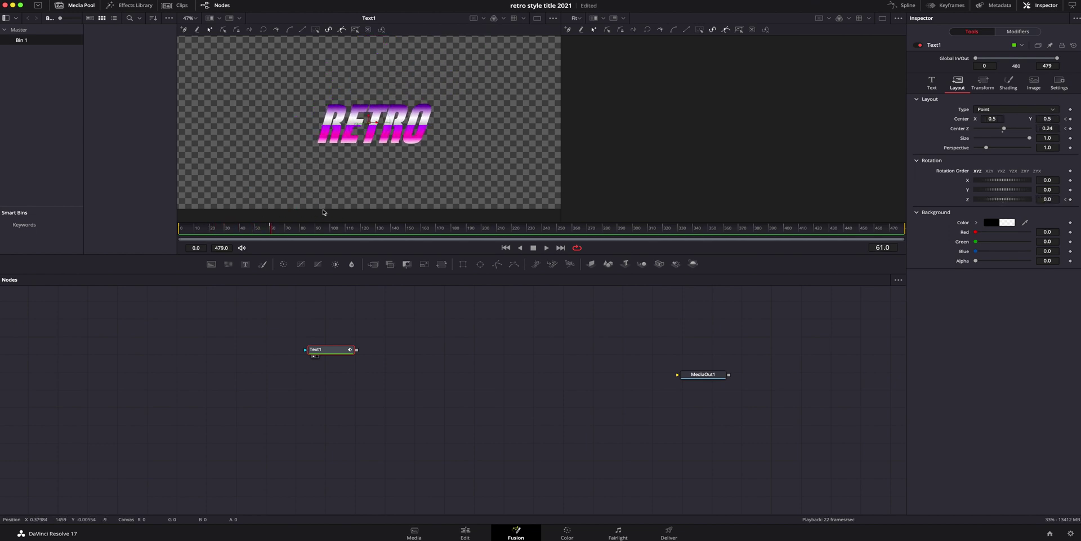
left_click_drag(277, 234, 300, 233)
left_click(390, 342)
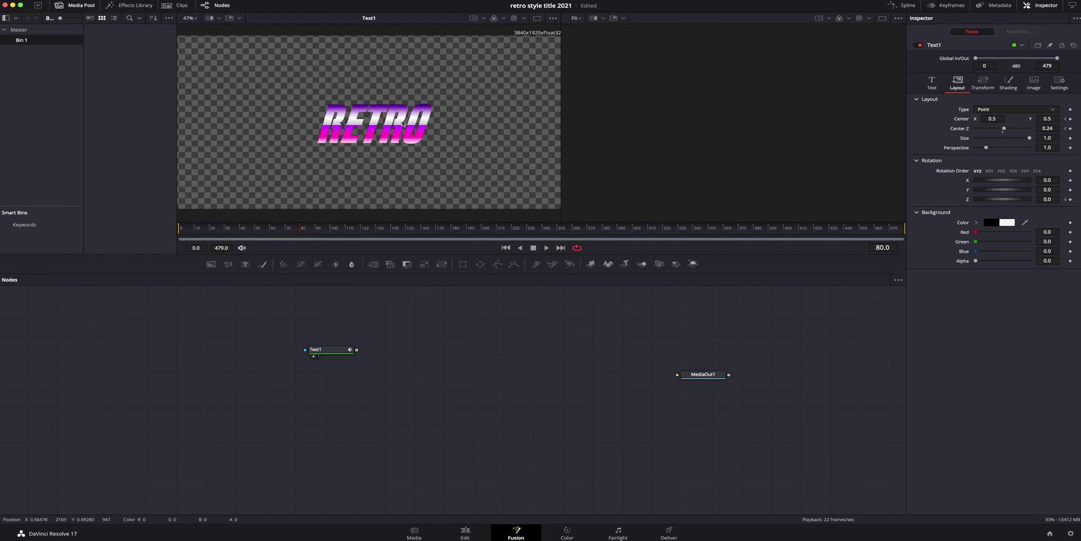
left_click(332, 351)
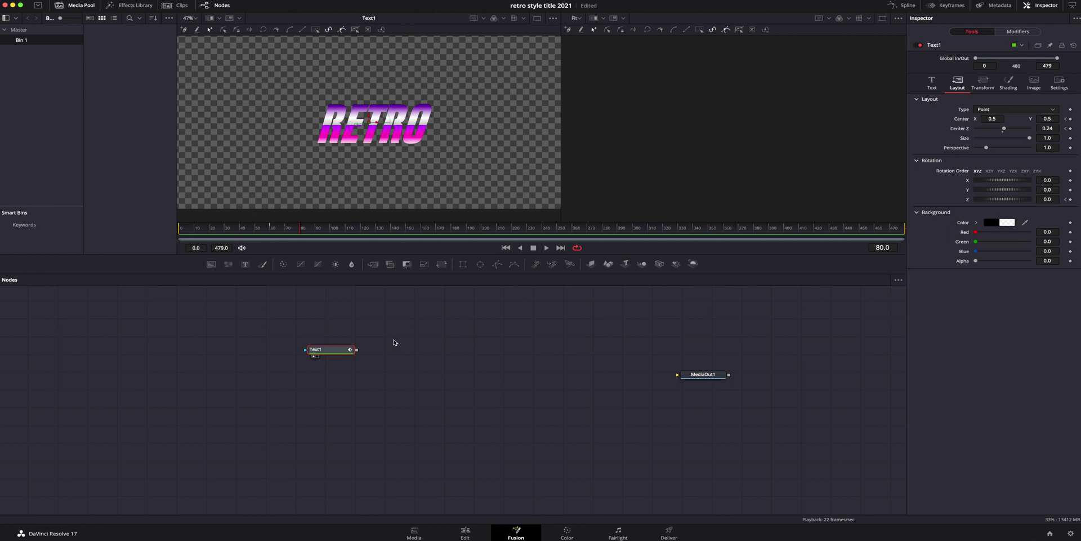
- Insert a Duplicate node after Text1 and show Duplicate1 in the second viewer
key("shift+space")
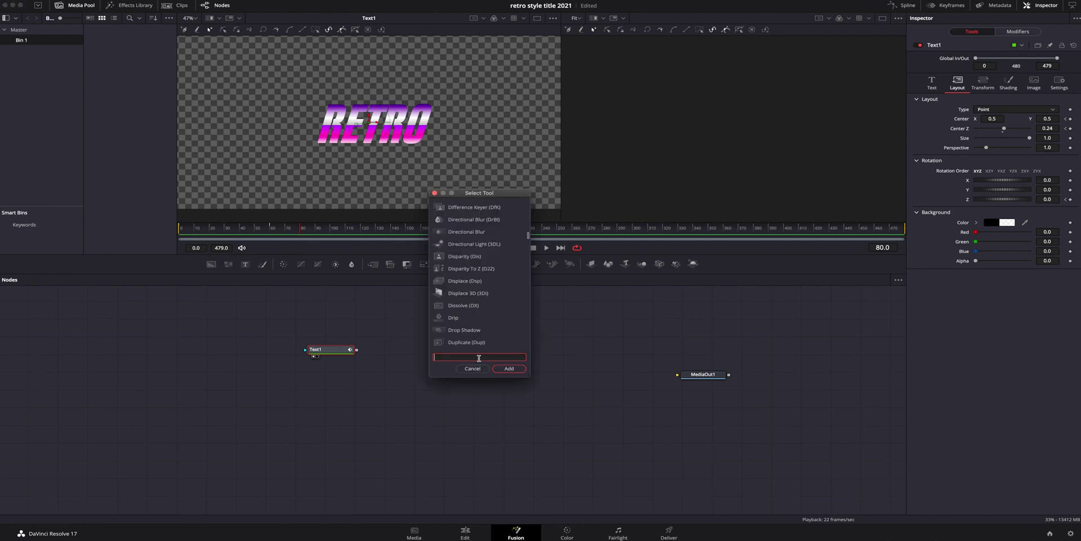
type("dup")
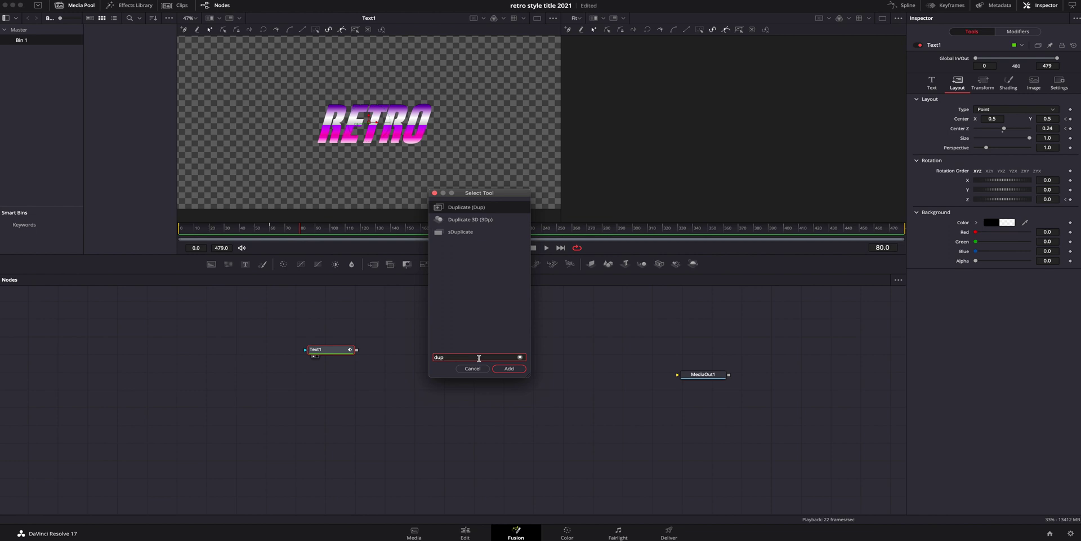
left_click(496, 208)
left_click(509, 369)
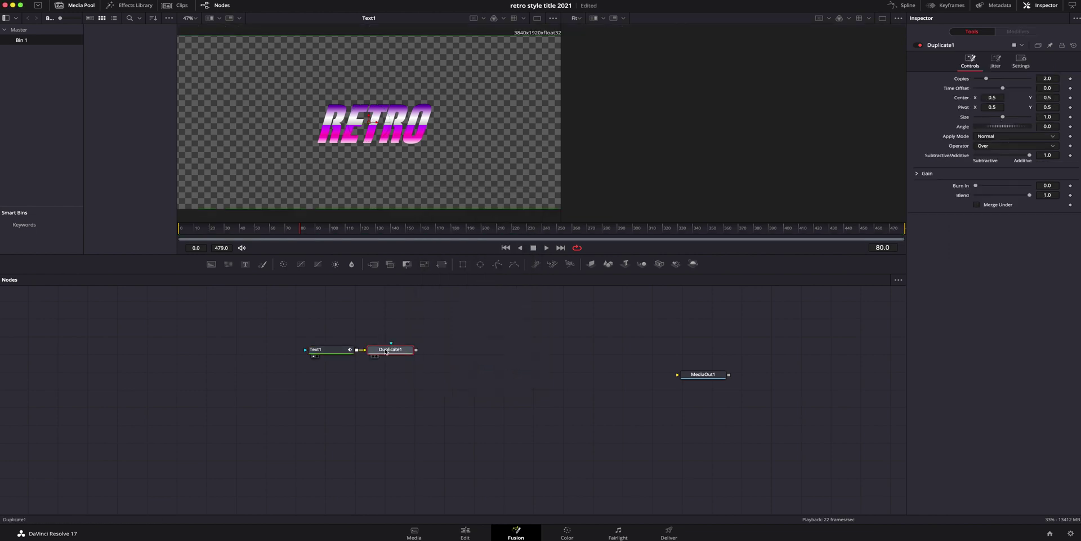
key("2")
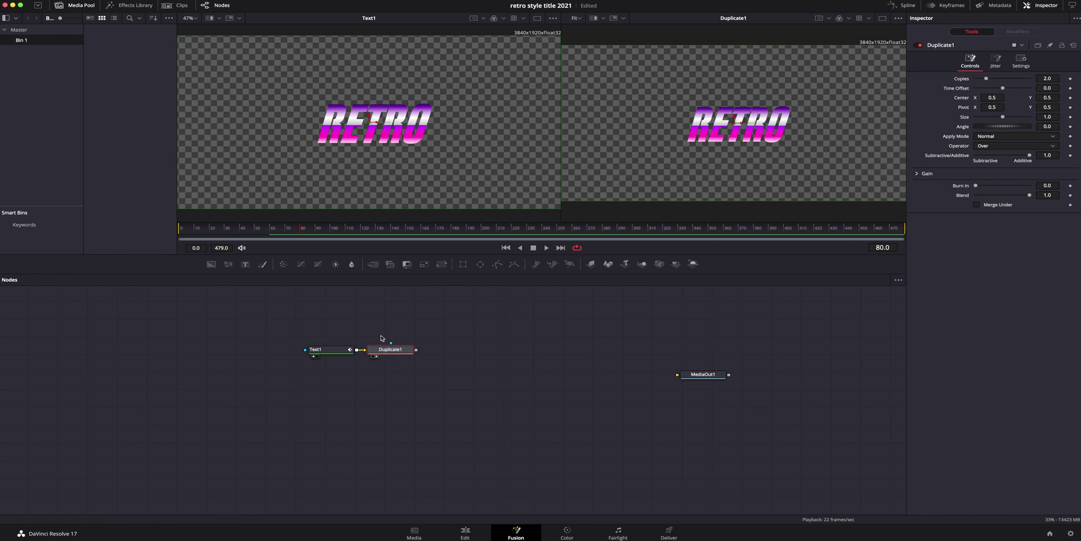
left_click(324, 349)
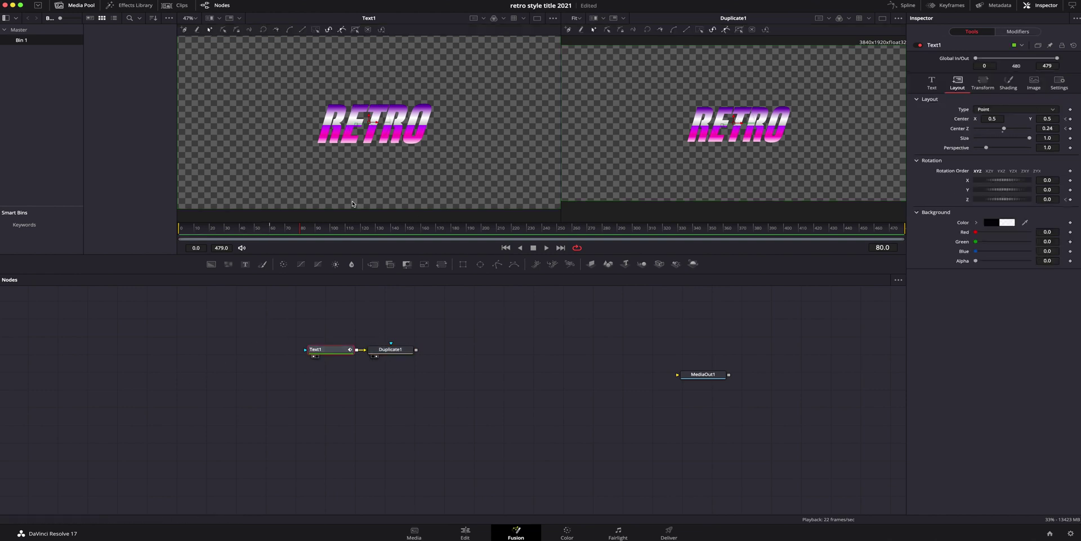
left_click(385, 351)
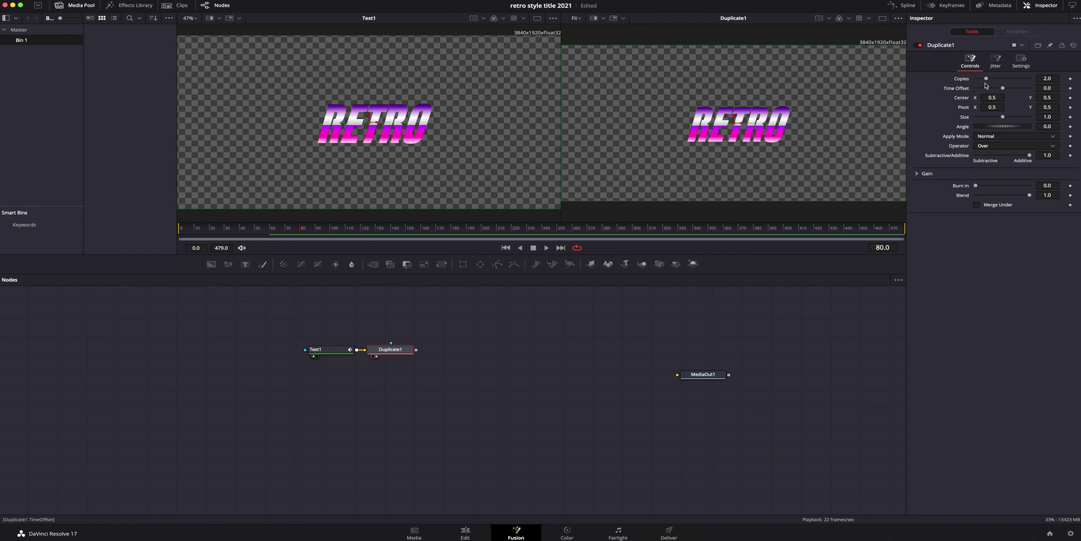
- Set Duplicate1 to 7.32 copies, time offset 0.87, Center X 0.541, Pivot X 0.641 and size 1.19
left_click_drag(987, 79, 1015, 79)
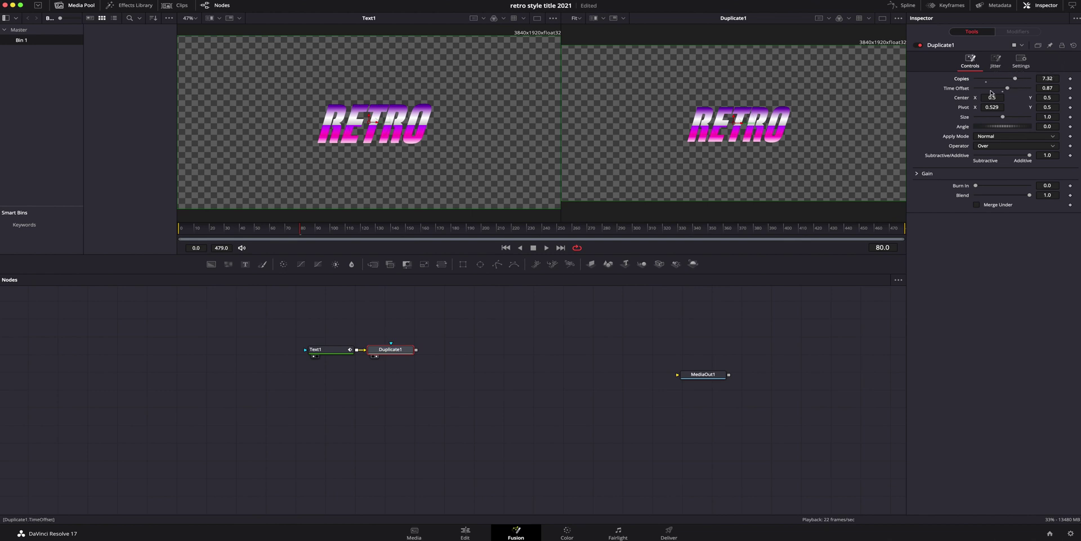
left_click_drag(992, 107, 1007, 107)
left_click_drag(991, 98, 1008, 100)
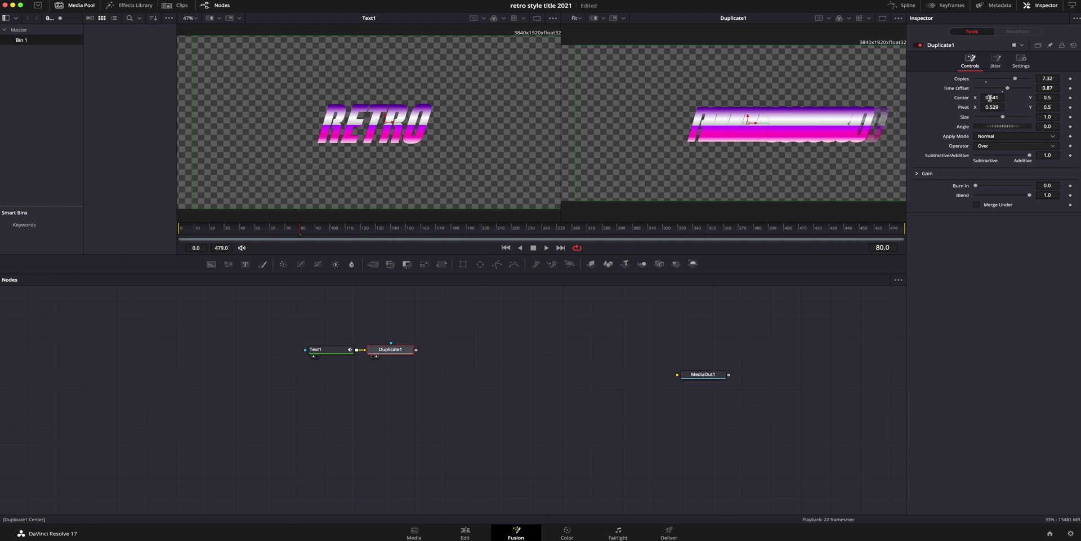
left_click_drag(1004, 118, 1051, 116)
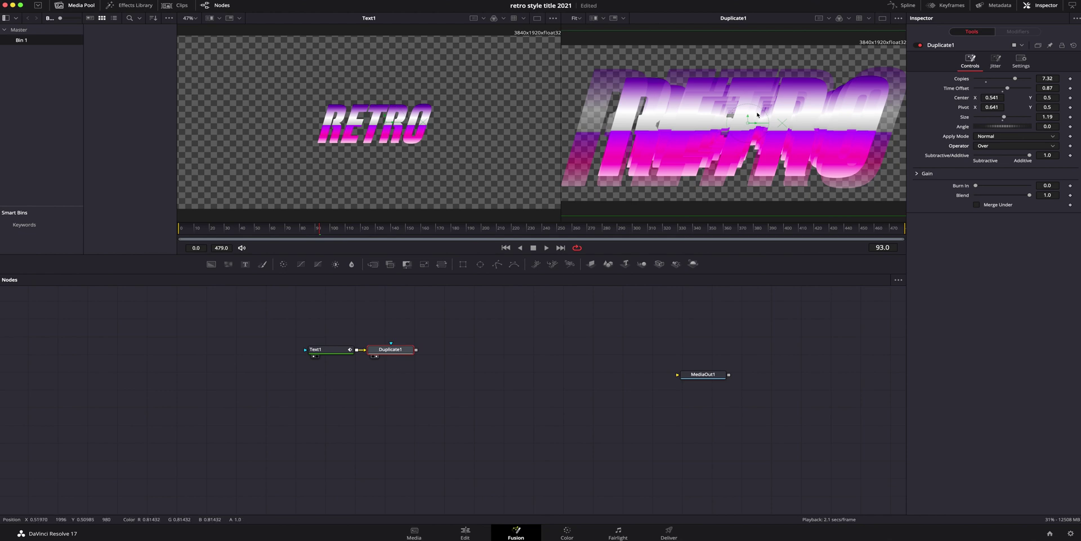
left_click_drag(1015, 79, 995, 79)
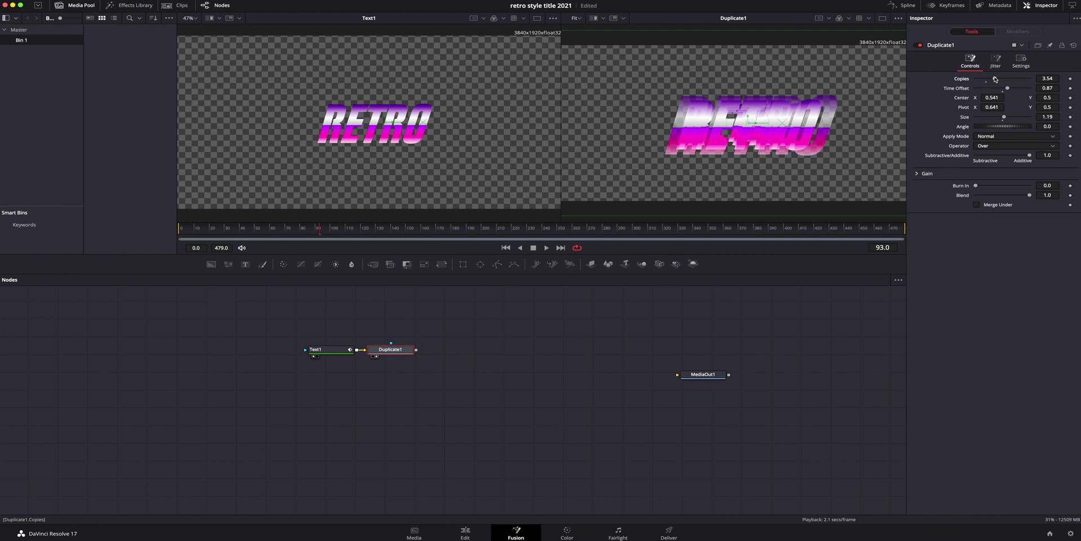
- Move the playhead forward to about frame 75
left_click(261, 231)
left_click_drag(261, 231, 271, 231)
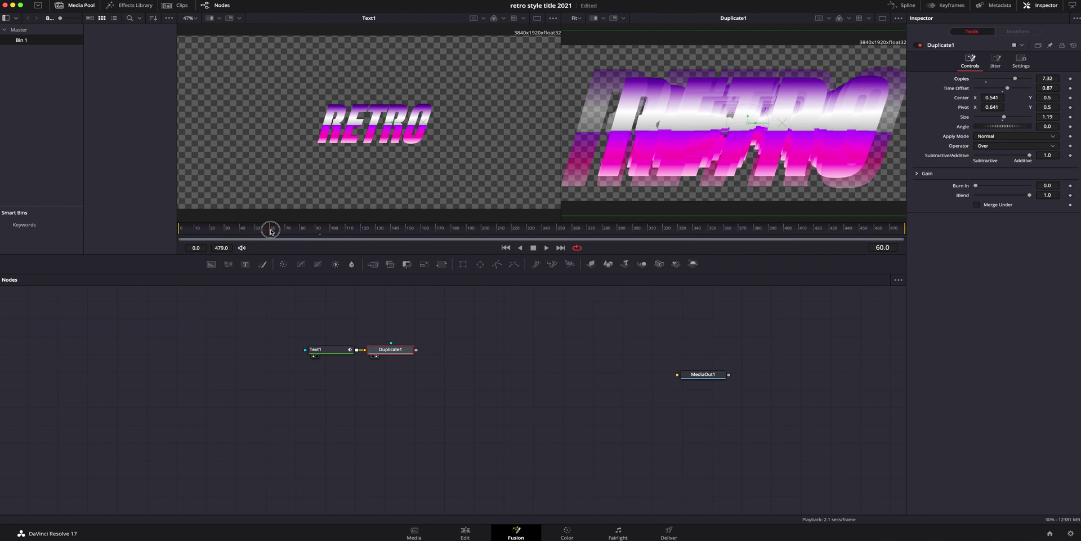
left_click_drag(271, 231, 292, 231)
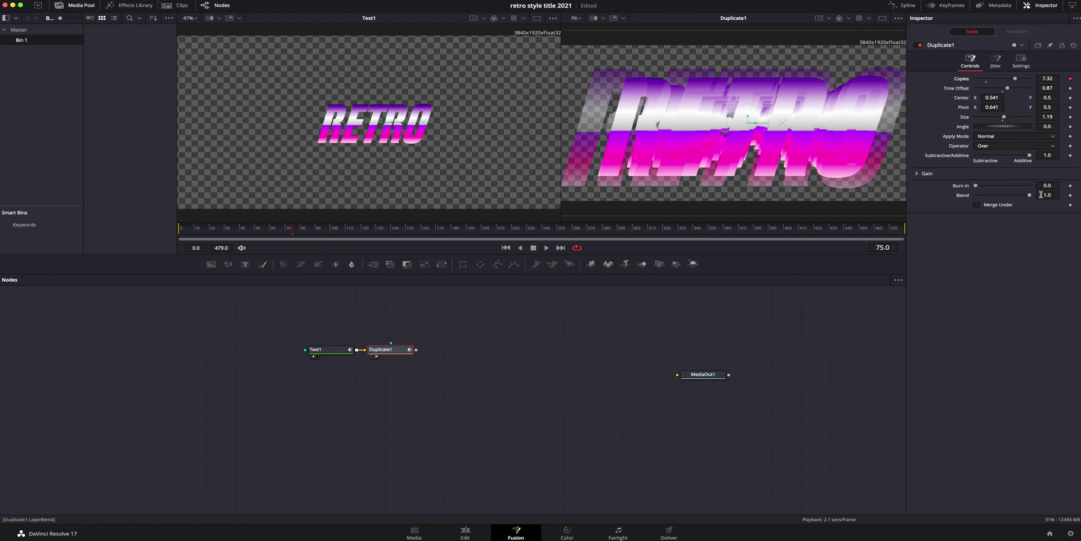
- Keyframe Blend, Size and Time Offset, and set the Apply Mode to Lighten
left_click(1070, 194)
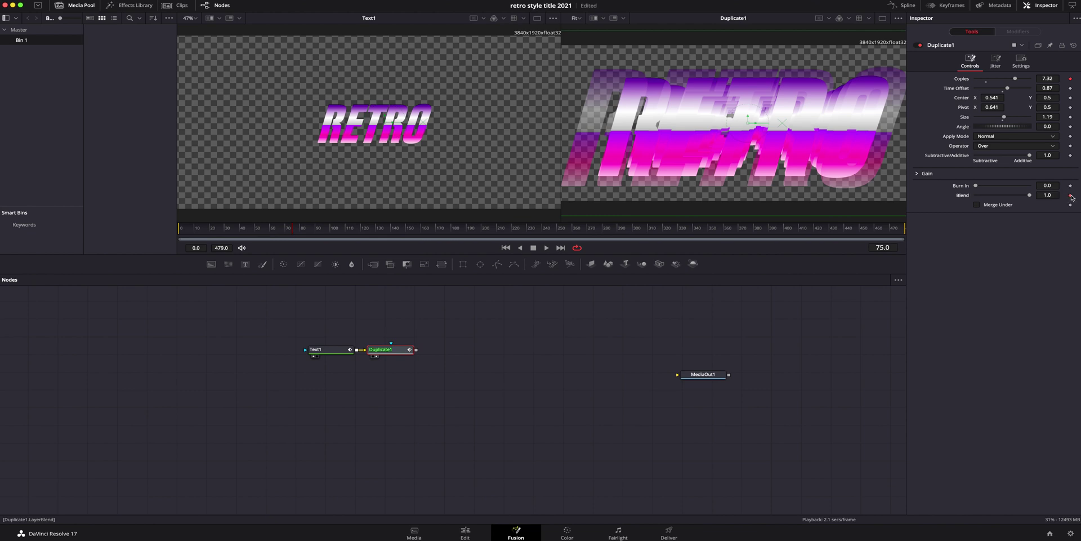
left_click(1070, 117)
left_click(1071, 88)
key("Home")
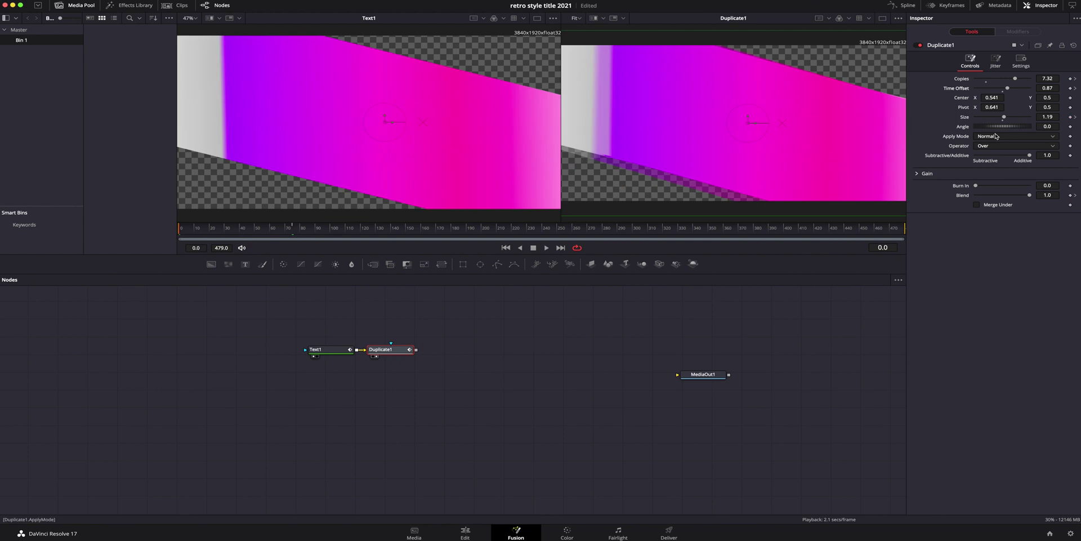
left_click(1033, 136)
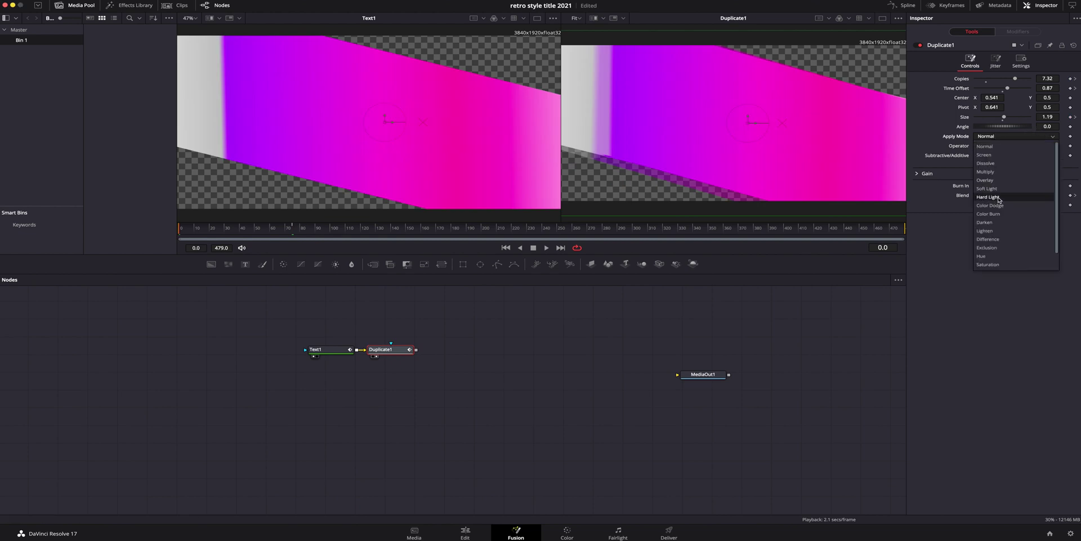
left_click(985, 230)
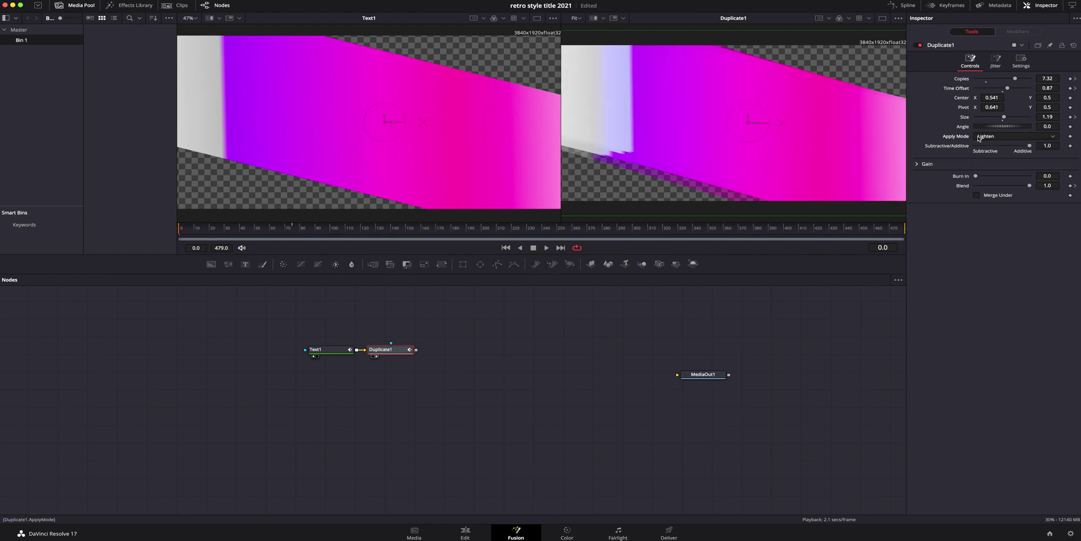
- At frame 60, keyframe Blend, Copies and Time Offset
mouse_move(275, 229)
left_mouse_down()
mouse_move(292, 231)
mouse_move(268, 229)
left_mouse_up()
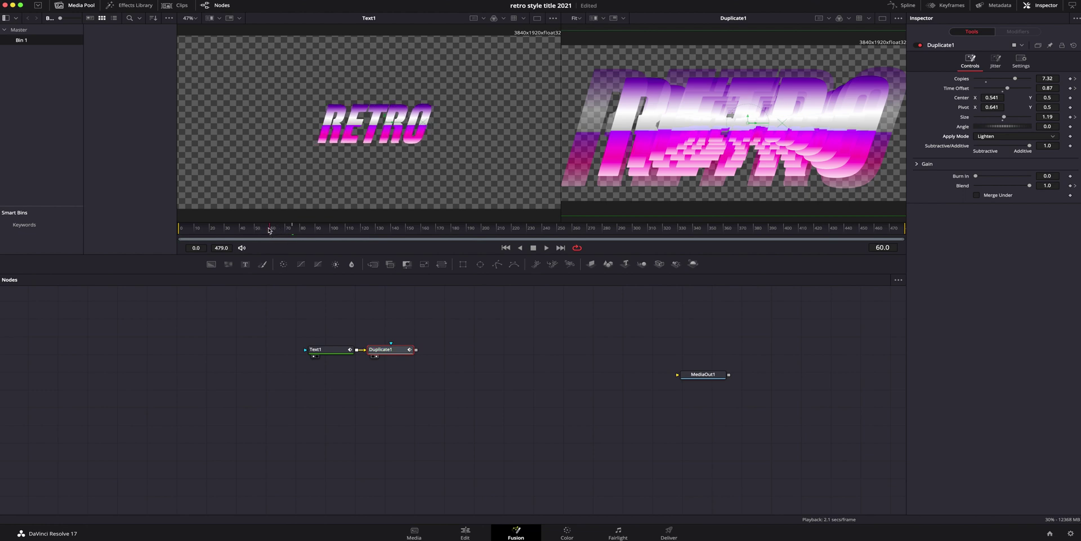
left_click(1071, 185)
left_click(1070, 79)
left_click(1071, 87)
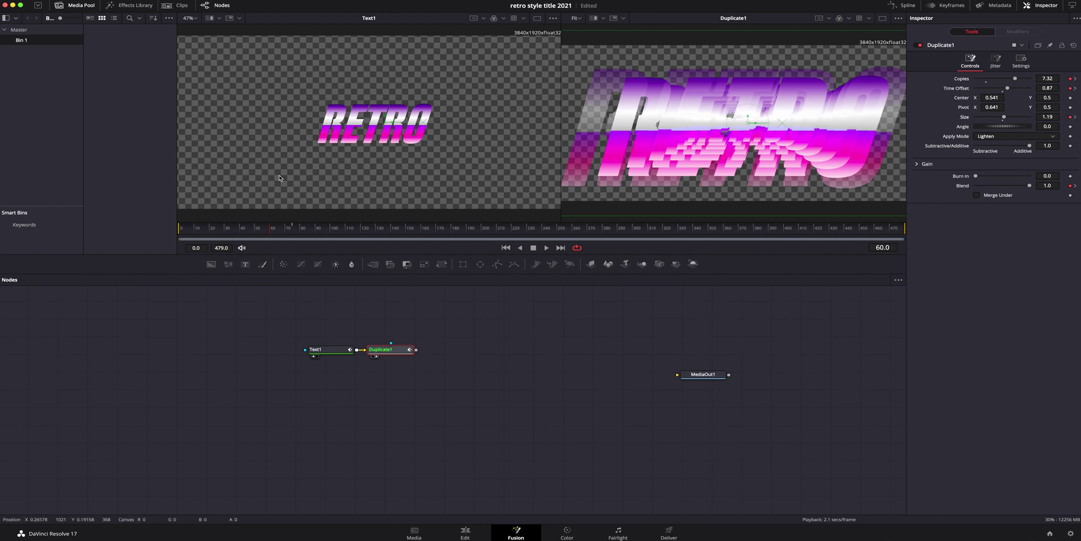
- At frame 75, lower Copies to 4.41, undoing a stray Blend change
left_click(293, 233)
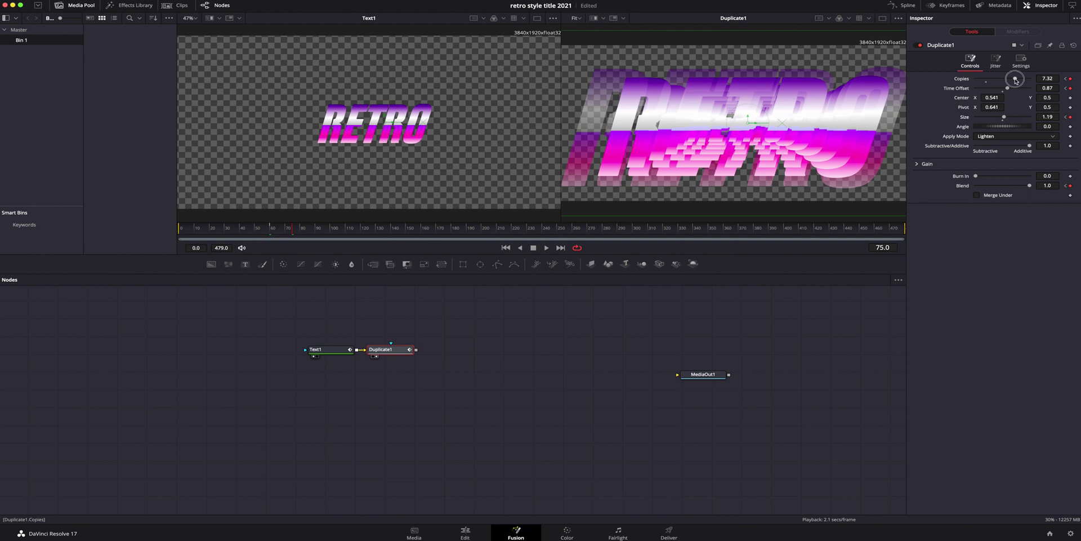
left_click_drag(1014, 79, 993, 78)
left_click_drag(1029, 187, 978, 186)
key("super+z")
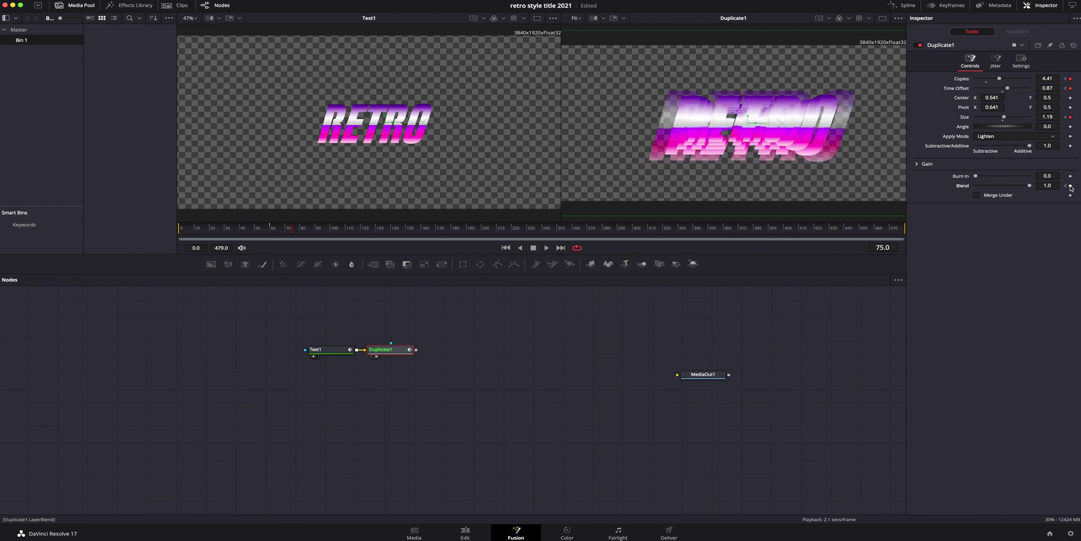
- At frame 80, drop Blend to 0 and preview the fade from frame 70 to 80
left_click(288, 231)
left_click_drag(289, 230, 300, 229)
left_click_drag(1030, 186, 969, 189)
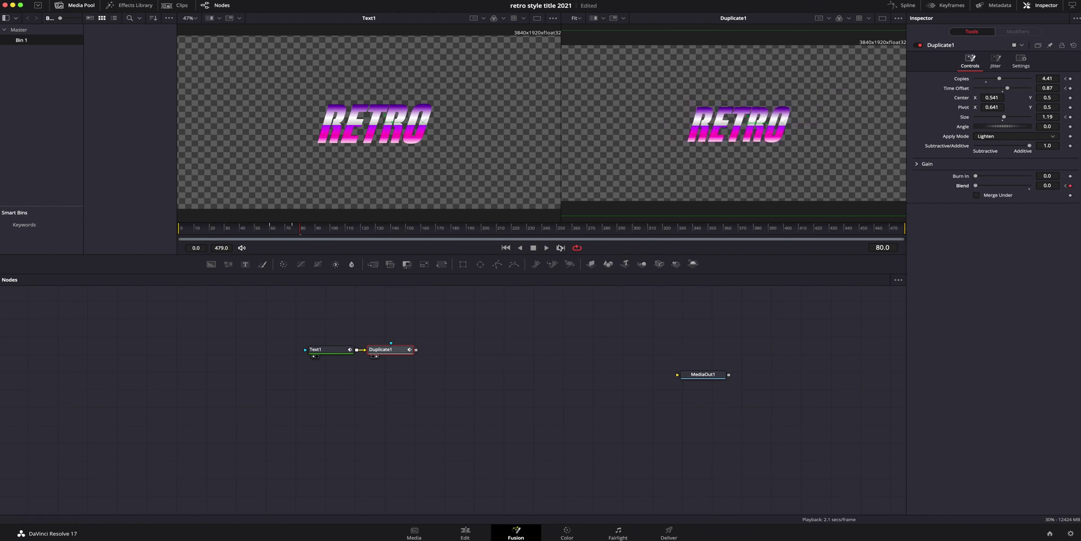
mouse_move(302, 234)
left_mouse_down()
mouse_move(270, 228)
mouse_move(290, 232)
left_mouse_up()
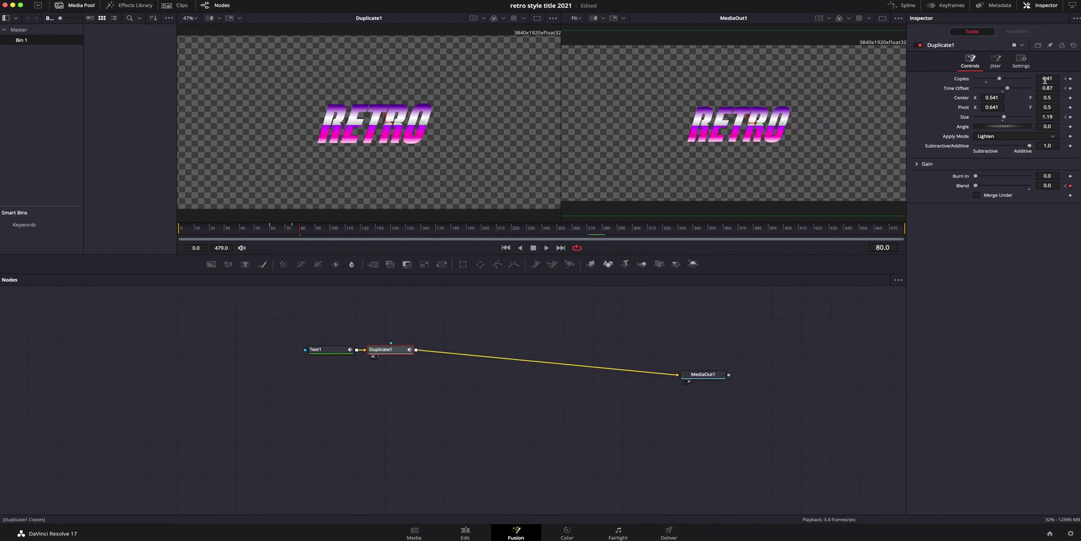
- In the Spline editor, hide the Text1 curves and smooth the Copies ramp keyframes
left_click(904, 5)
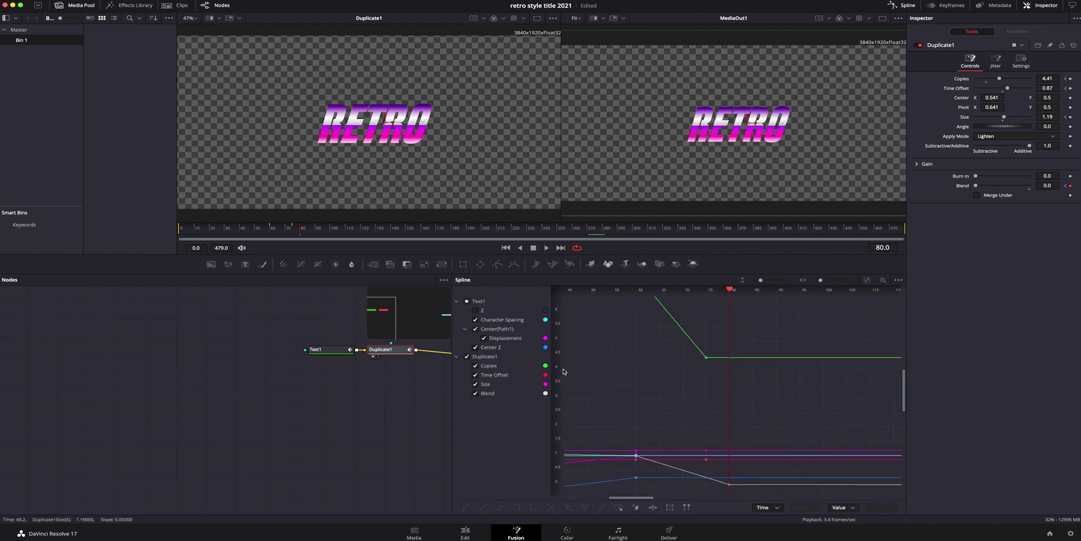
left_click(866, 279)
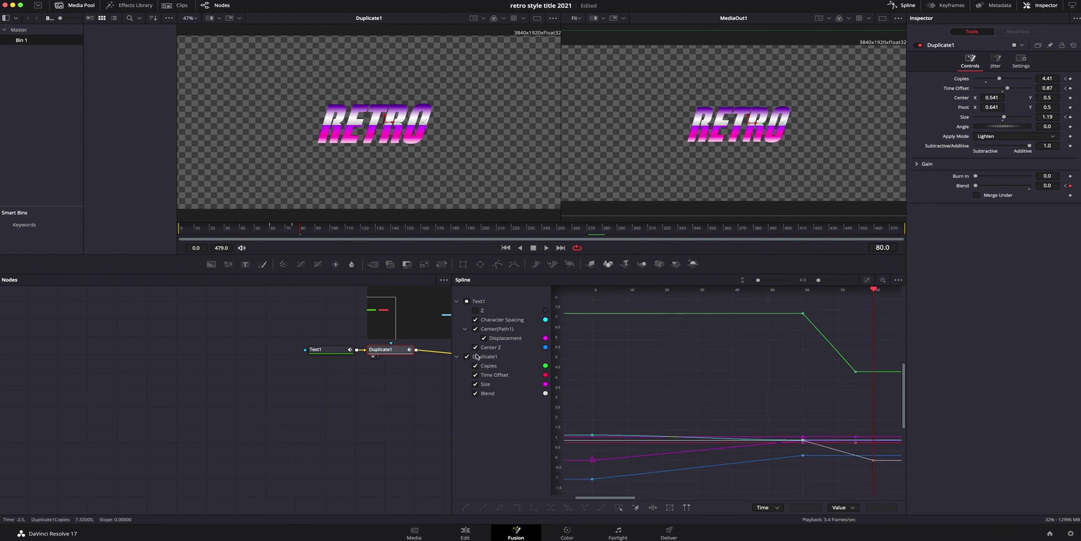
left_click(466, 301)
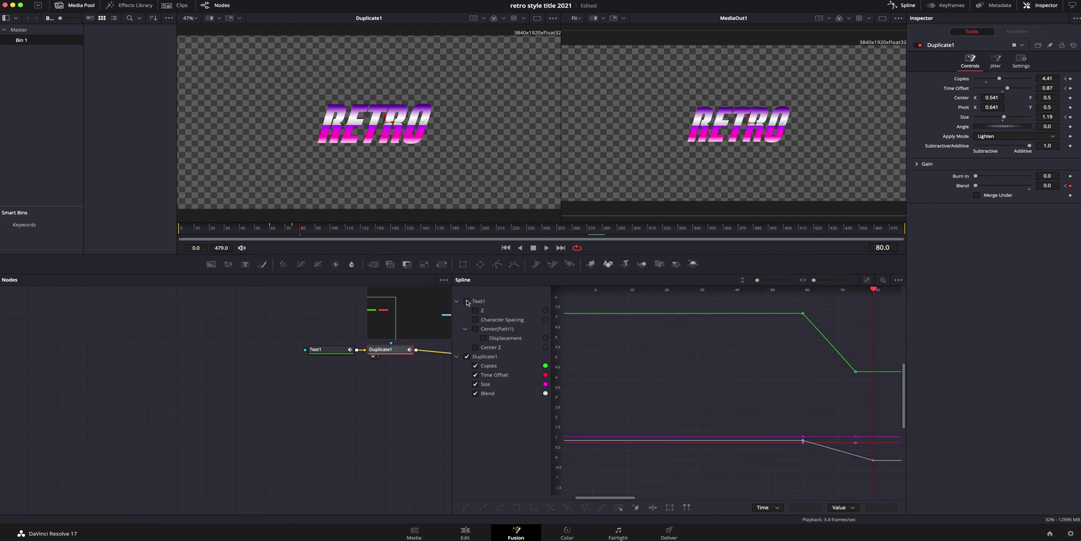
left_click(457, 301)
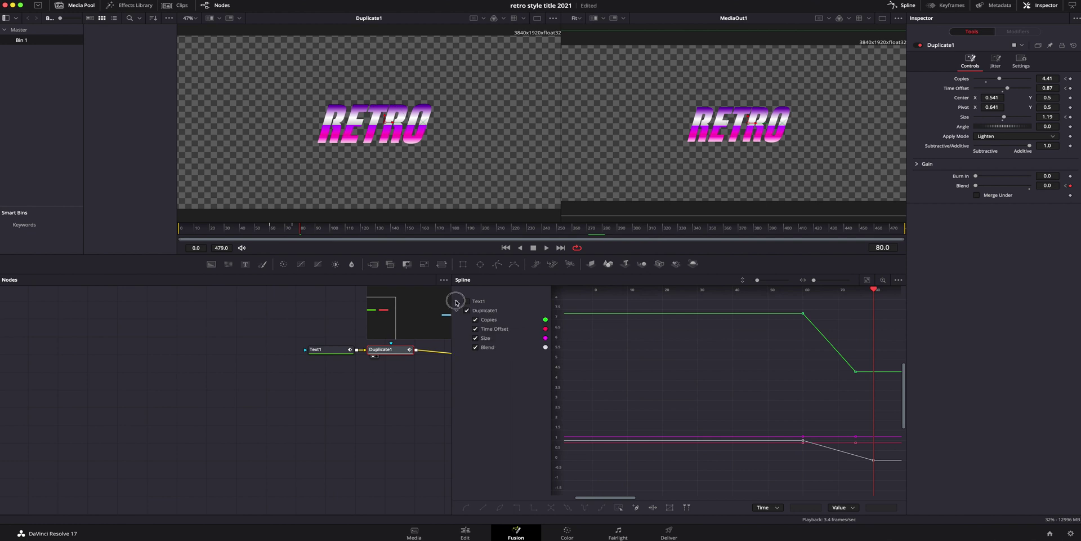
left_click(488, 313)
left_click_drag(794, 299, 876, 396)
left_click(466, 508)
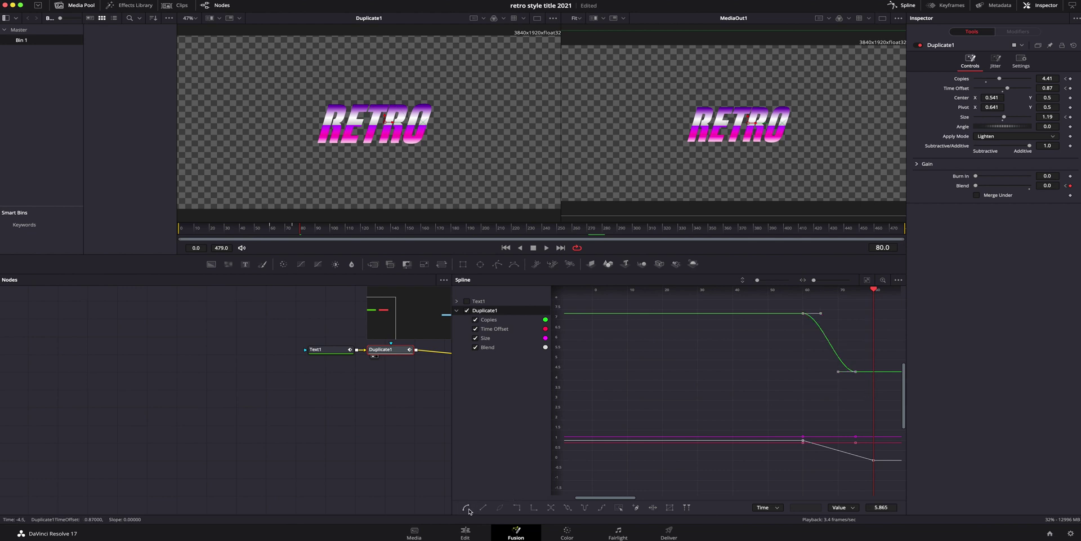
- Hide the Size and Time Offset curves, then smooth and ease the Blend fade keyframes
left_click(475, 338)
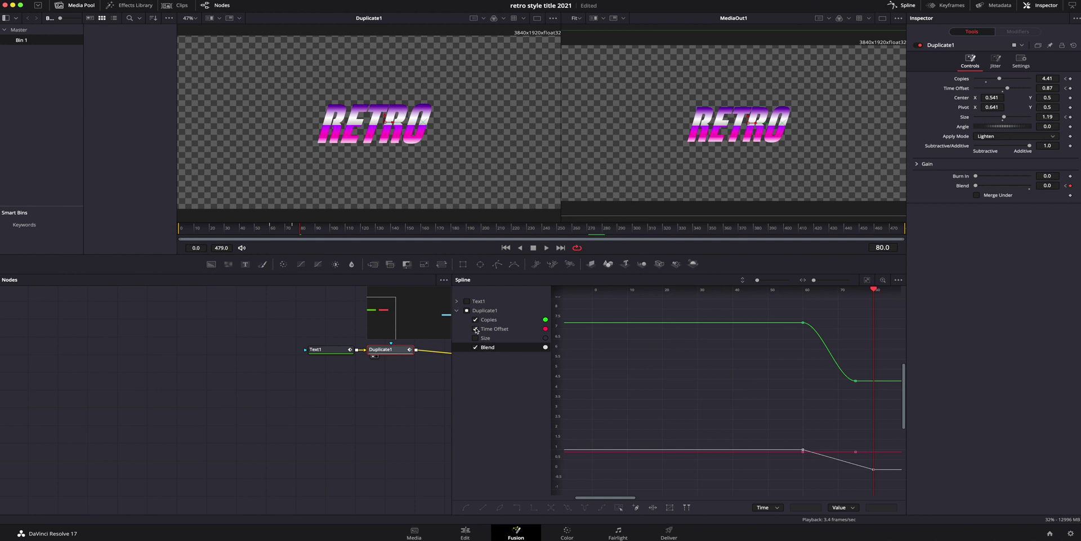
left_click(476, 329)
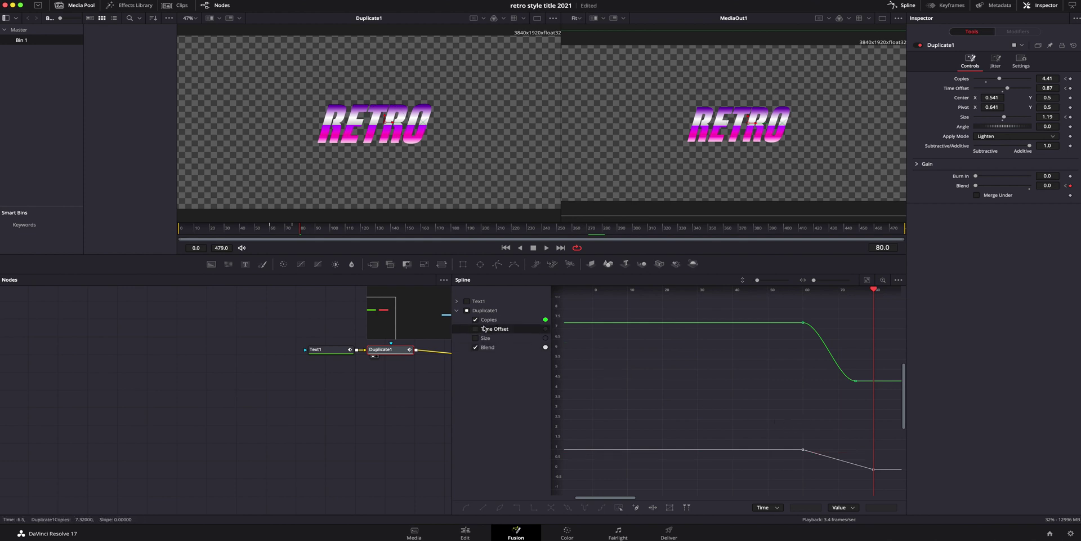
left_click(496, 323)
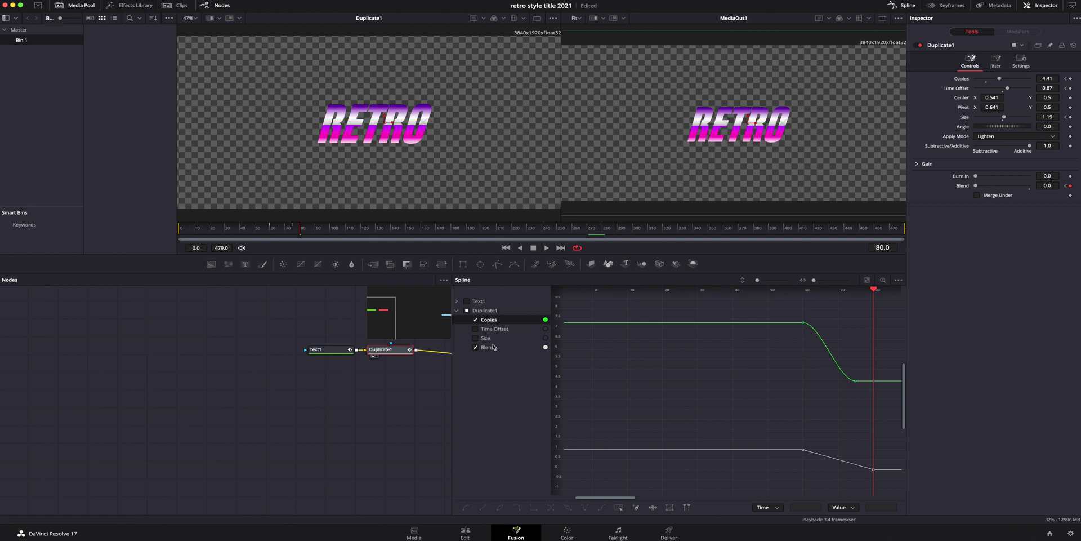
left_click(494, 347)
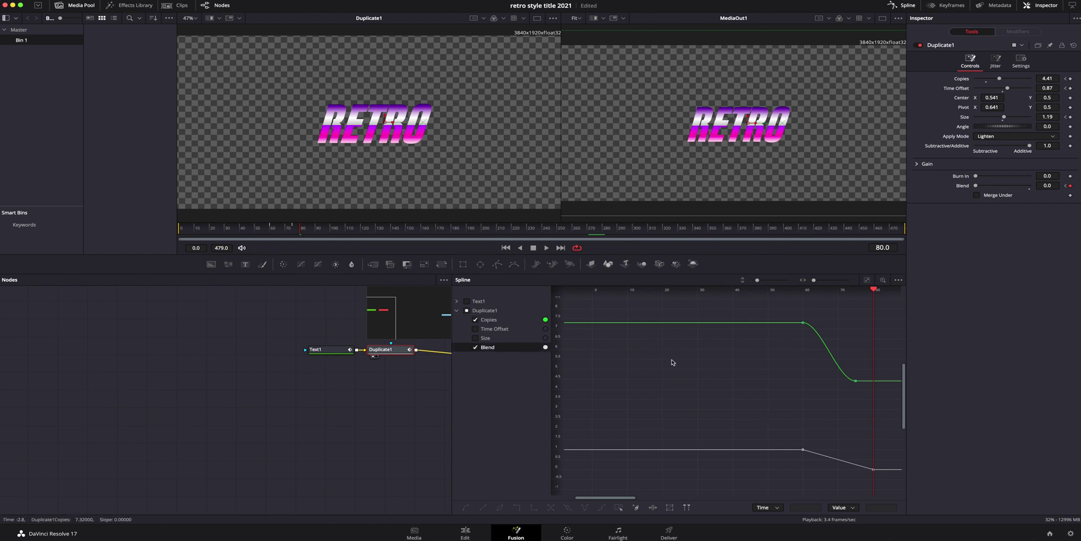
left_click_drag(784, 424, 894, 495)
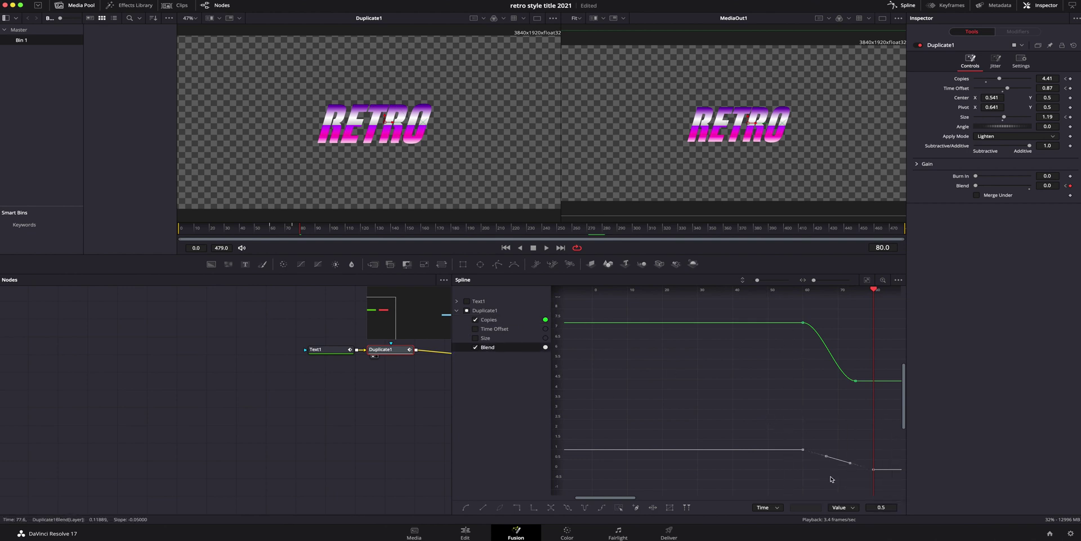
left_click(466, 508)
left_click_drag(850, 470, 802, 472)
- Steepen the Copies curve's drop from its frame 60 keyframe
left_click(801, 322)
left_click_drag(820, 324, 843, 322)
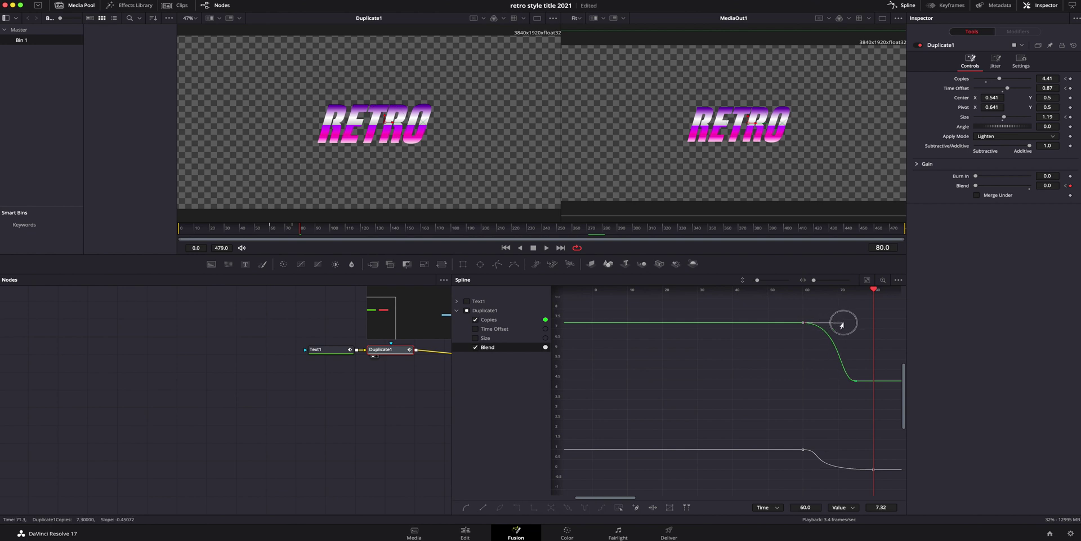
left_click(466, 311)
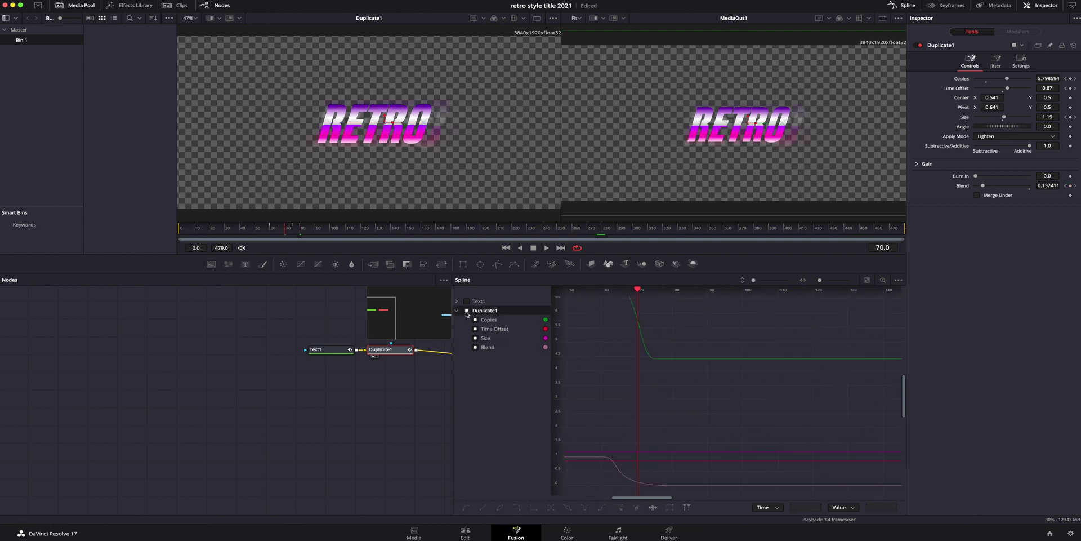
left_click(466, 311)
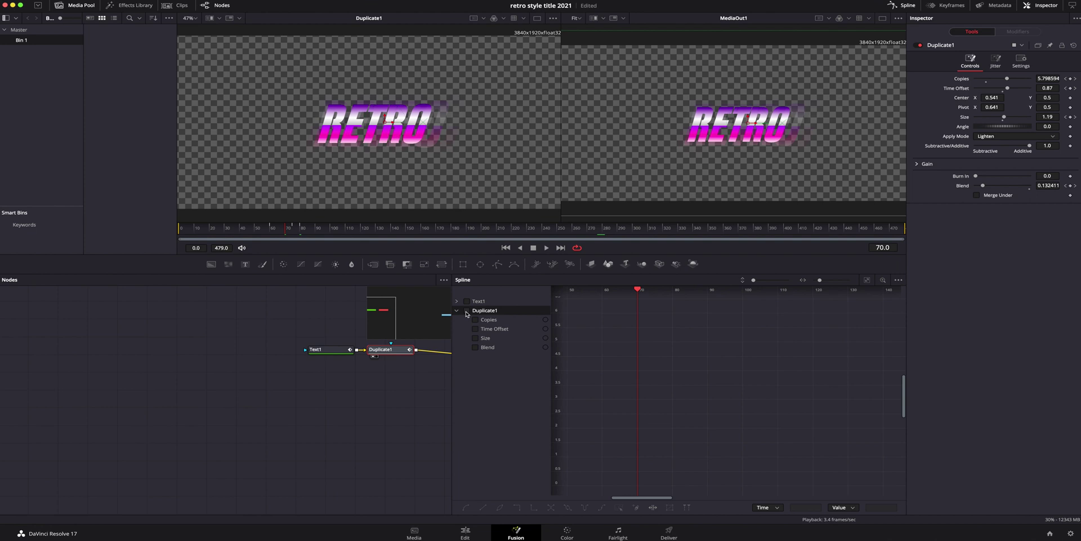
- Close the Spline editor, view Text1 in the left viewer, and scrub frames 40–49
left_click(904, 6)
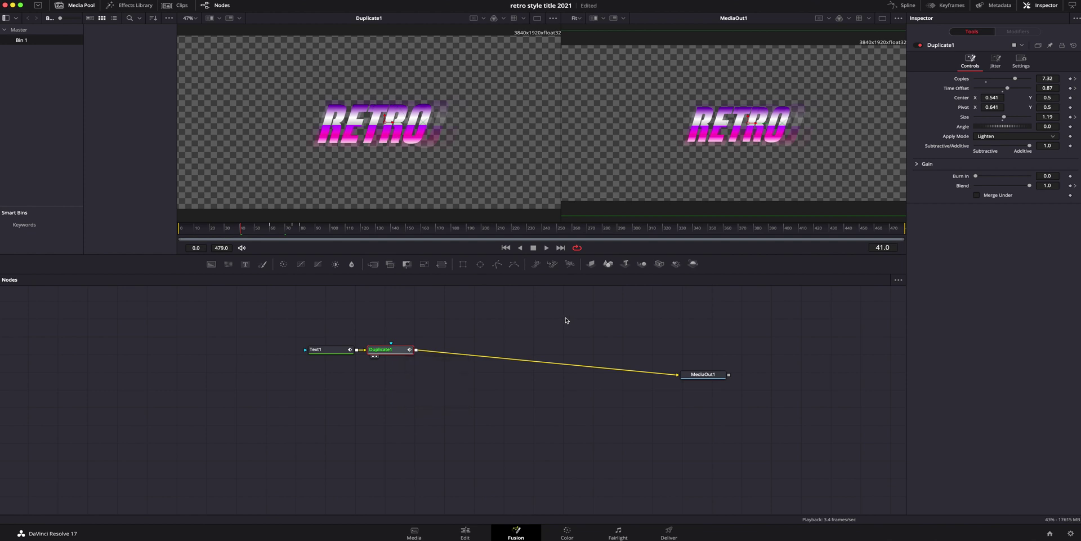
left_click(338, 349)
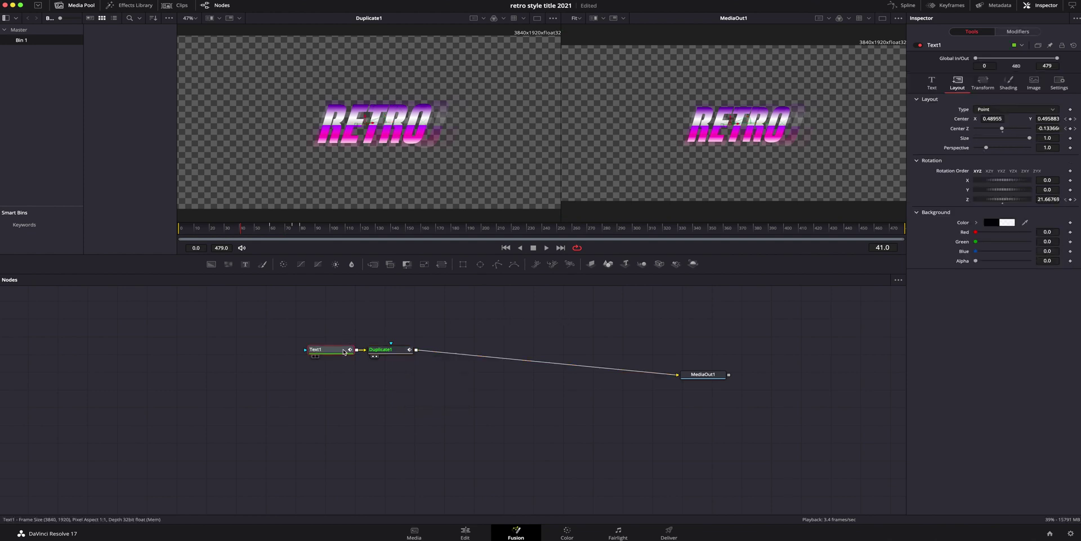
key("1")
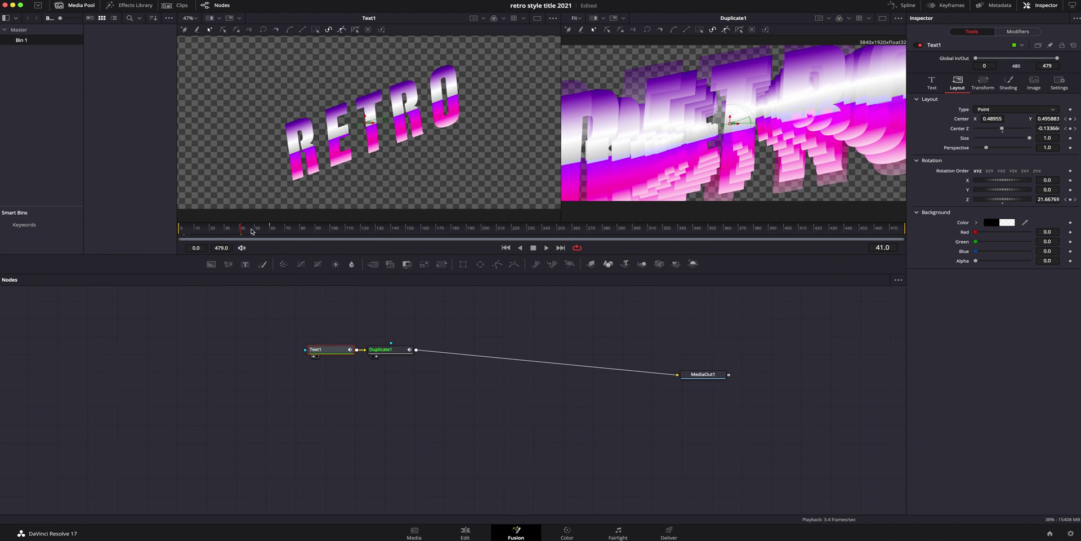
left_click(245, 231)
left_click(244, 230)
left_click_drag(243, 230, 255, 230)
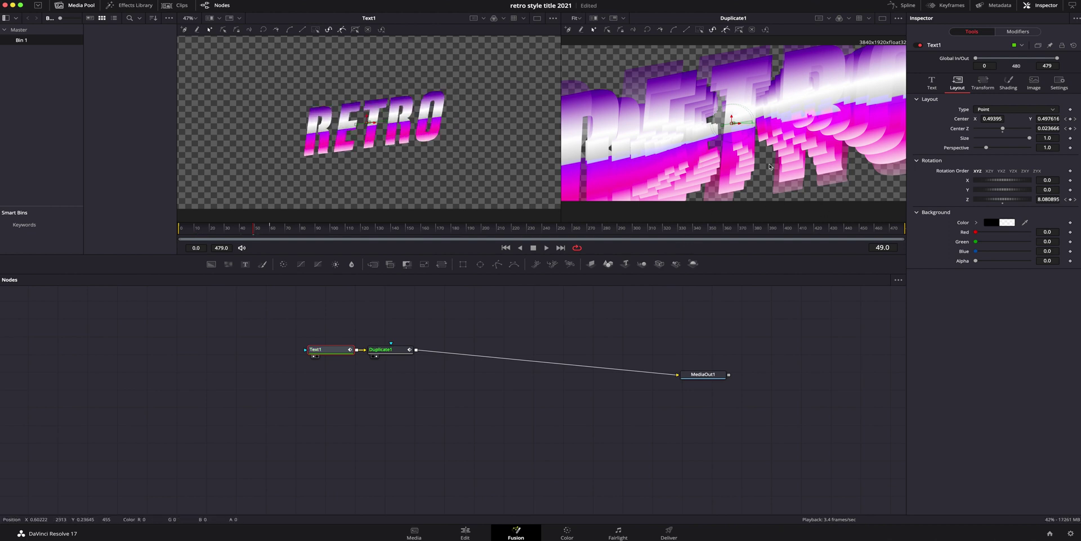
left_click(382, 349)
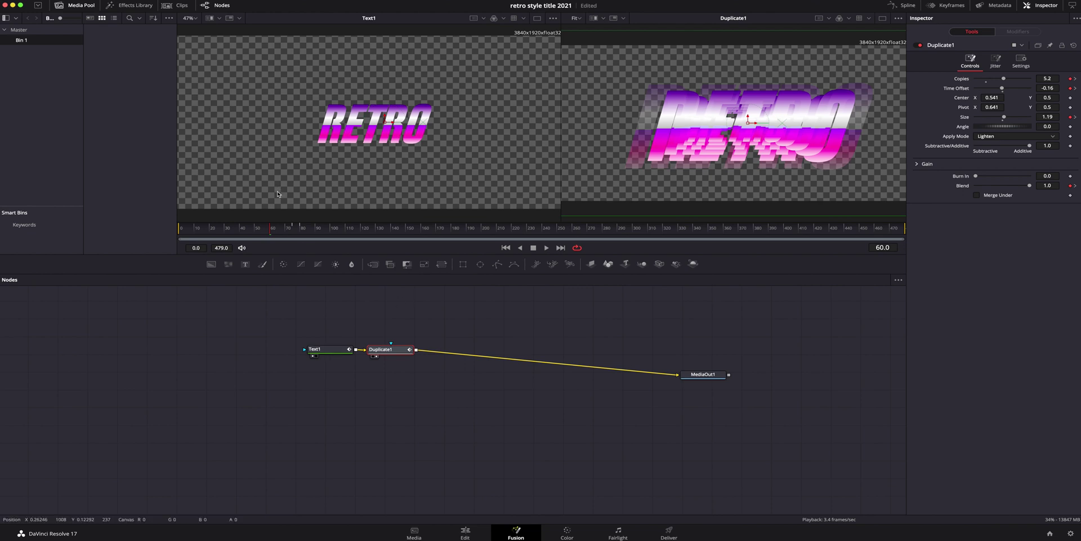
left_click(337, 348)
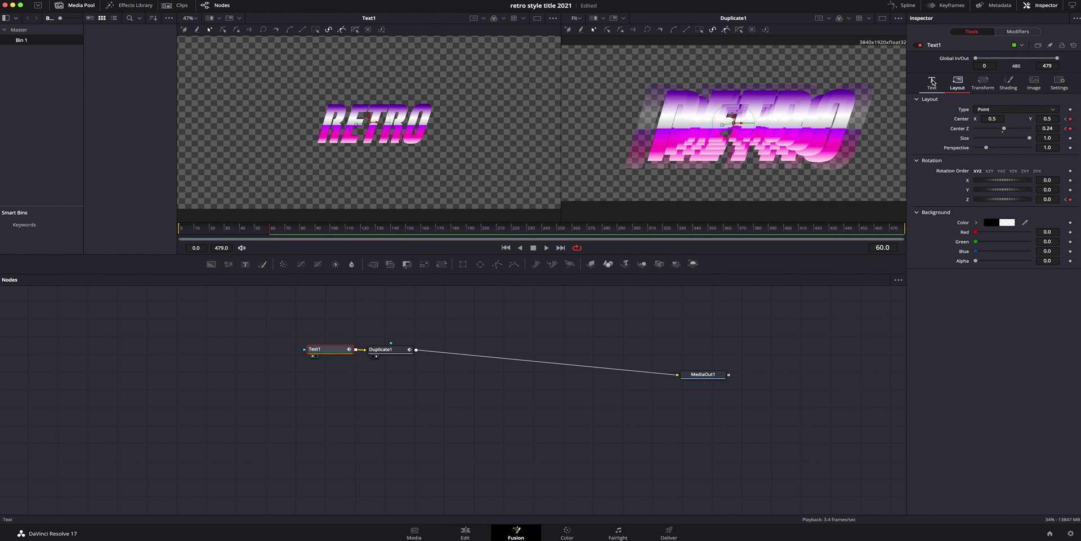
- Keyframe Text1's Size, then raise it to 0.803 later in the clip
left_click(932, 82)
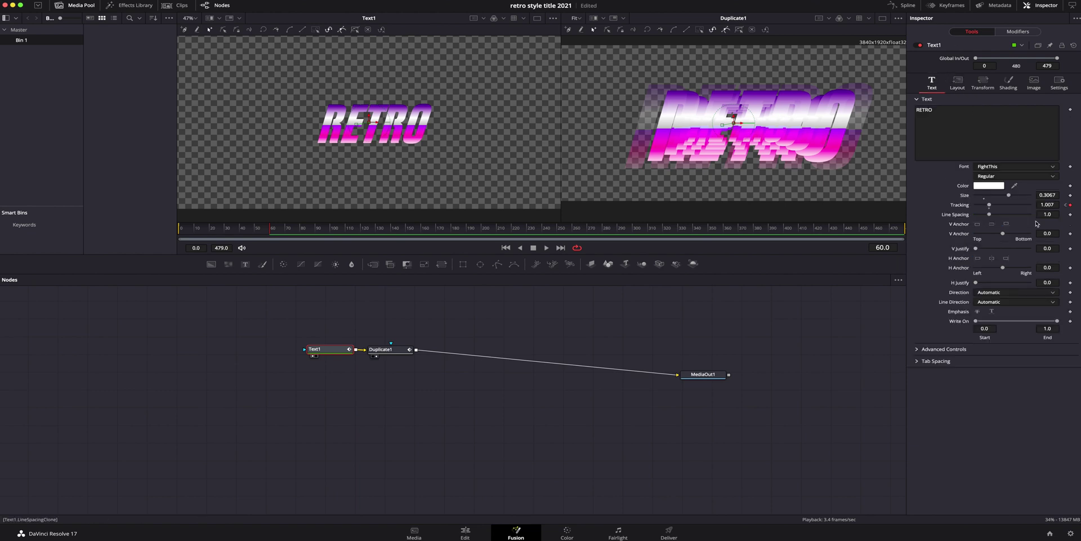
left_click(1070, 195)
left_click_drag(363, 228, 679, 236)
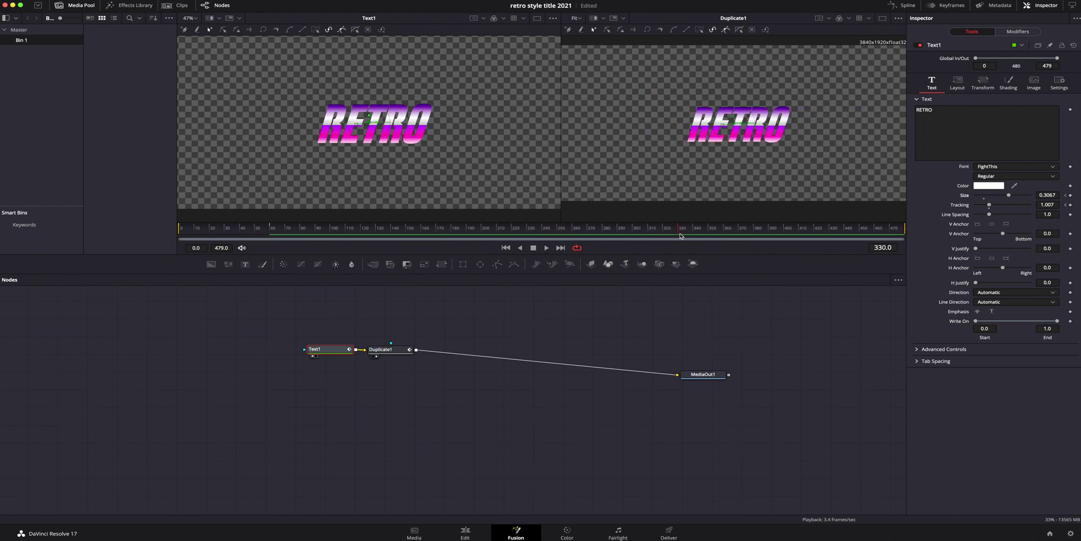
left_click_drag(1009, 196, 1019, 196)
left_click(877, 231)
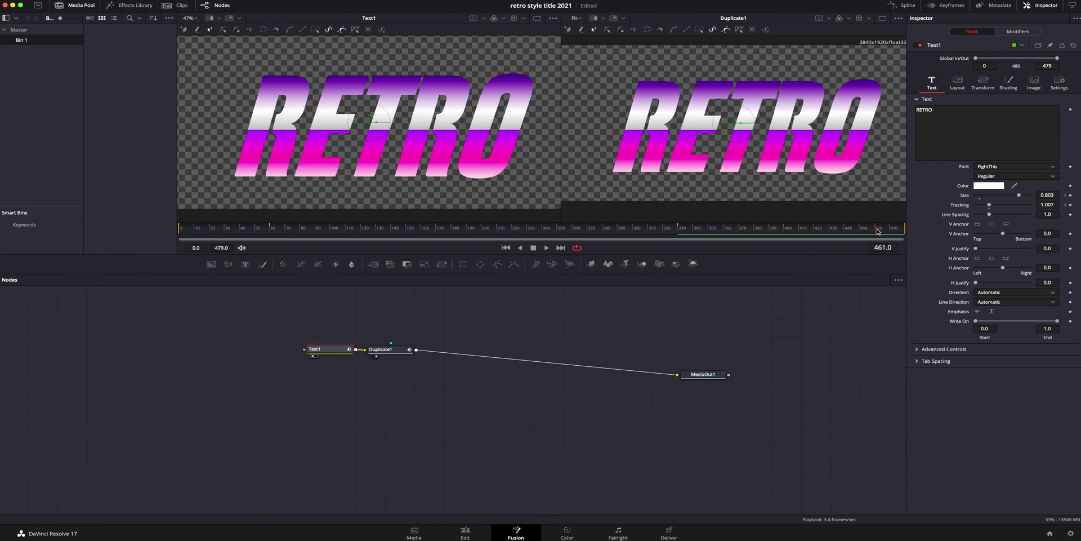
left_click(400, 350)
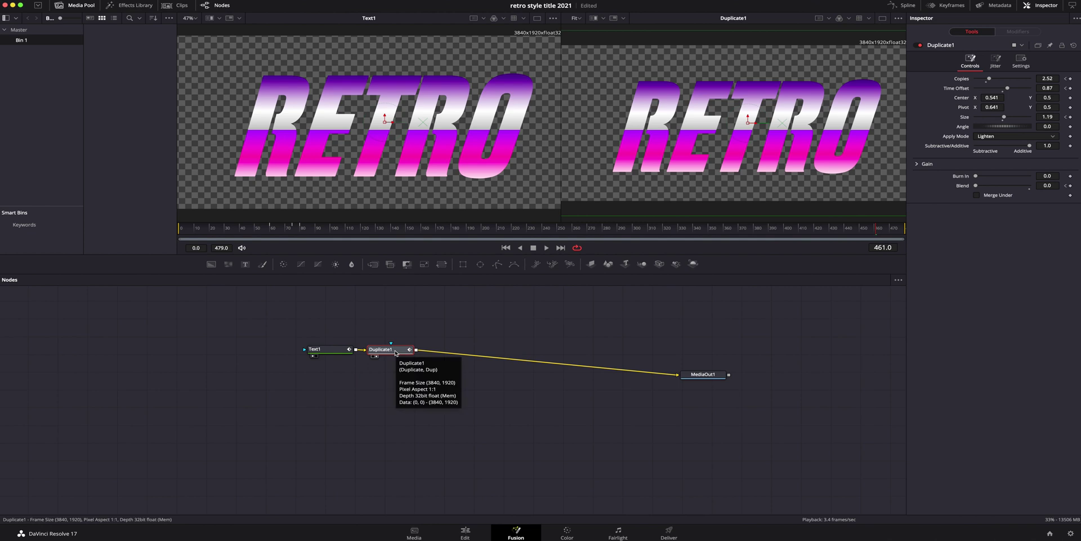
left_click(438, 332)
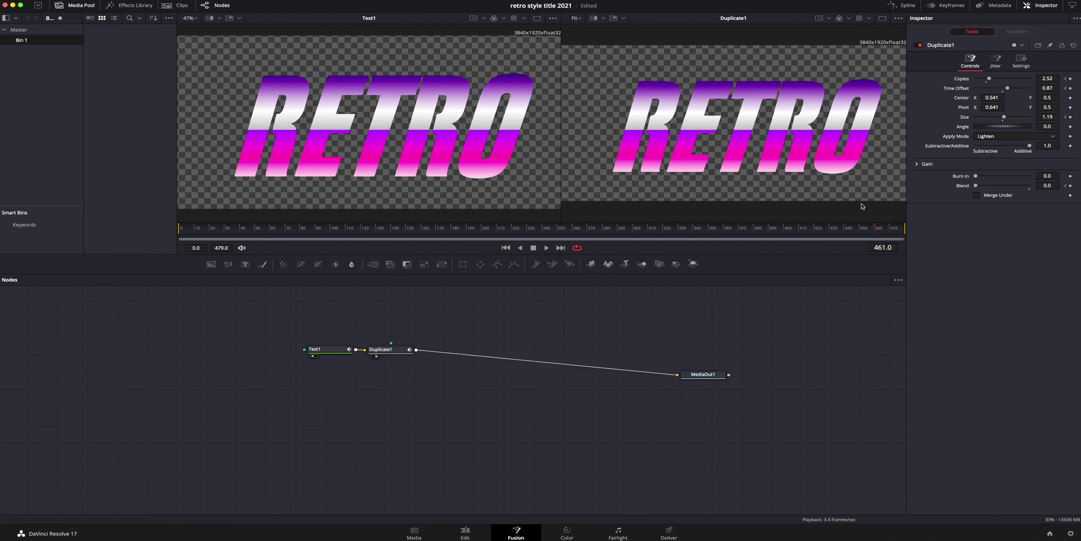
- Insert a Glow node between Text1 and Duplicate1
left_click(330, 352)
key("shift+space")
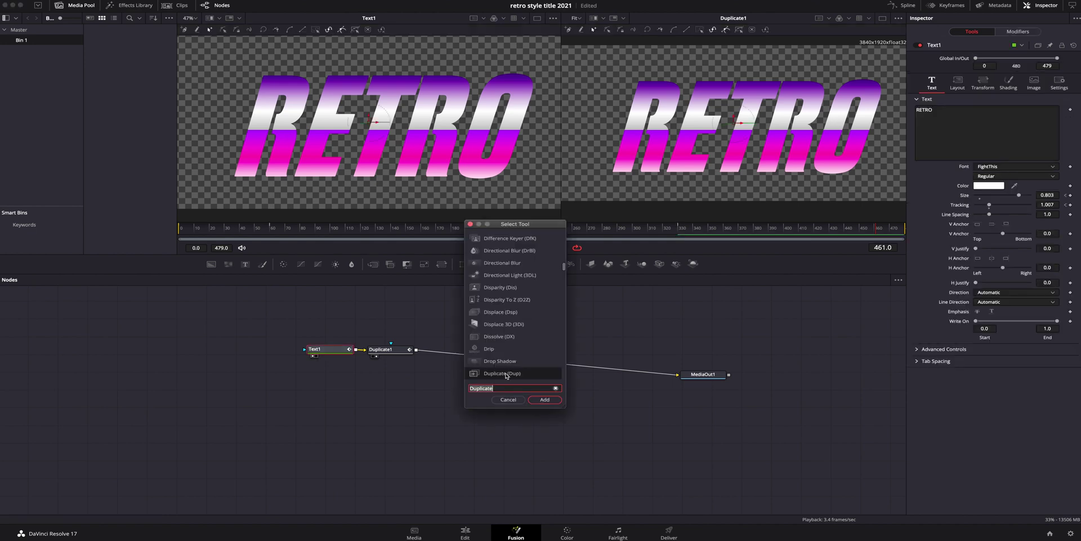
type("glow")
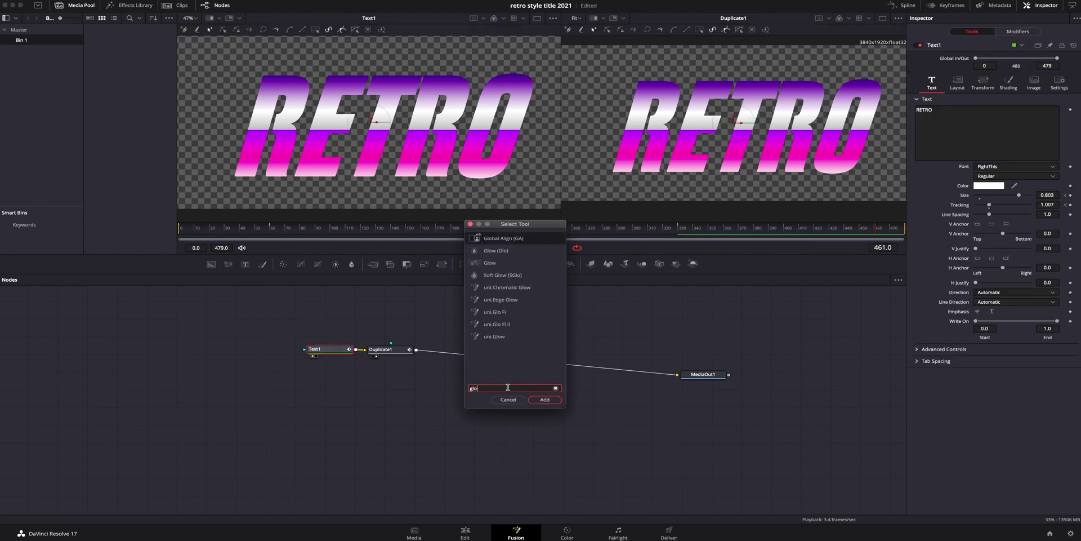
left_click(509, 239)
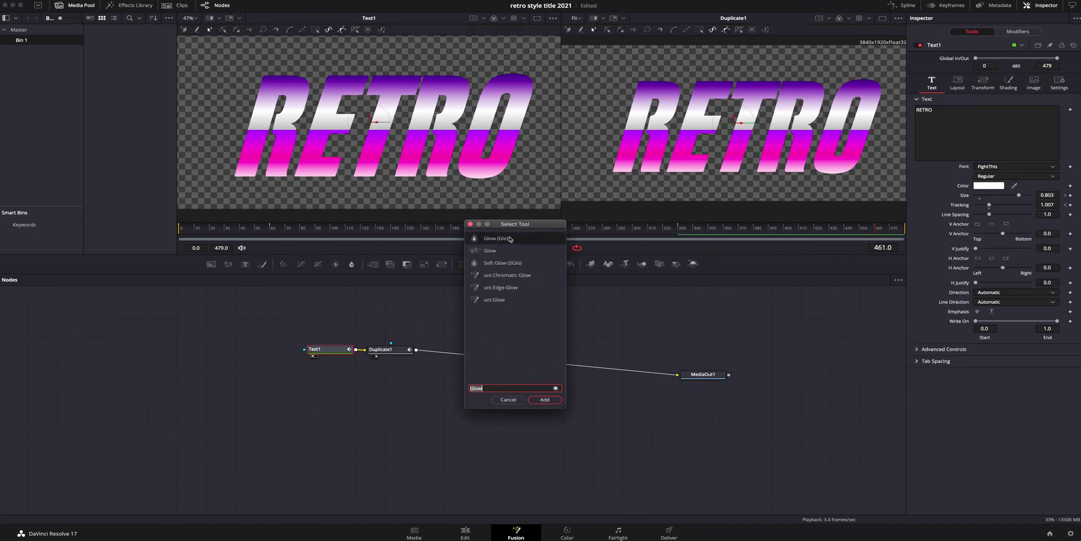
left_click(545, 400)
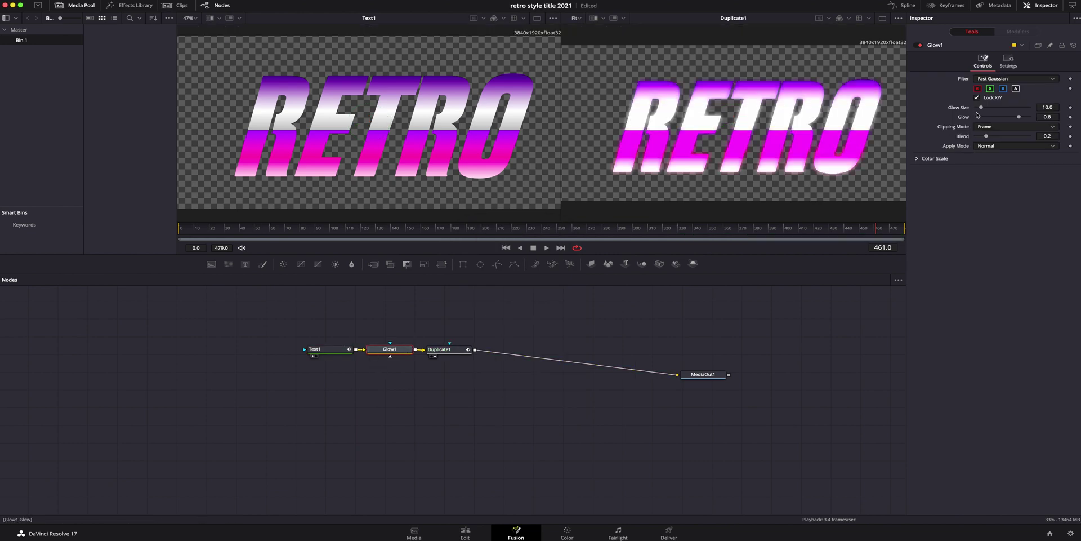
- Lower the Glow Size and exclude the blue channel from the glow
left_click_drag(981, 107, 1000, 137)
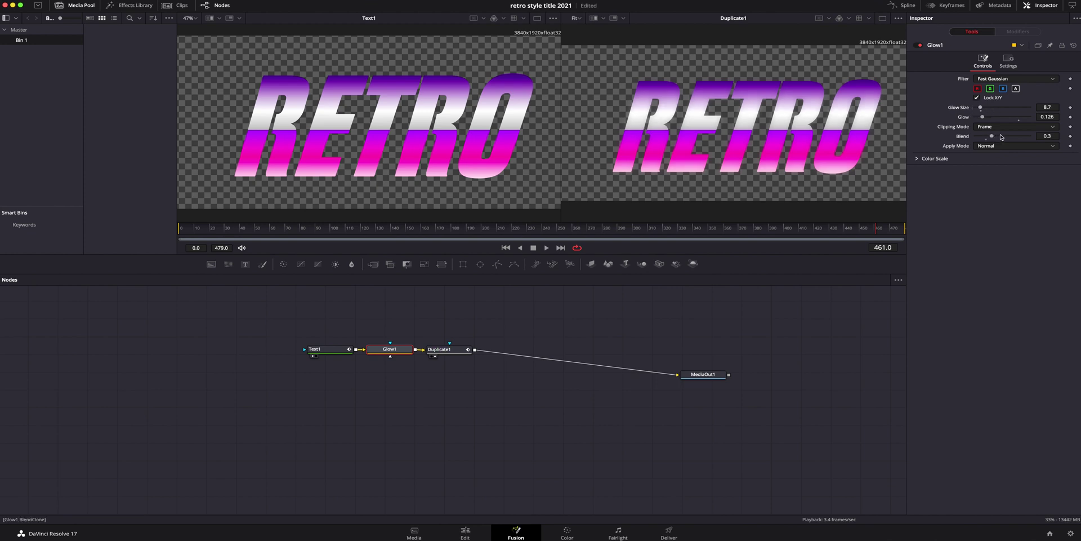
left_click(1003, 88)
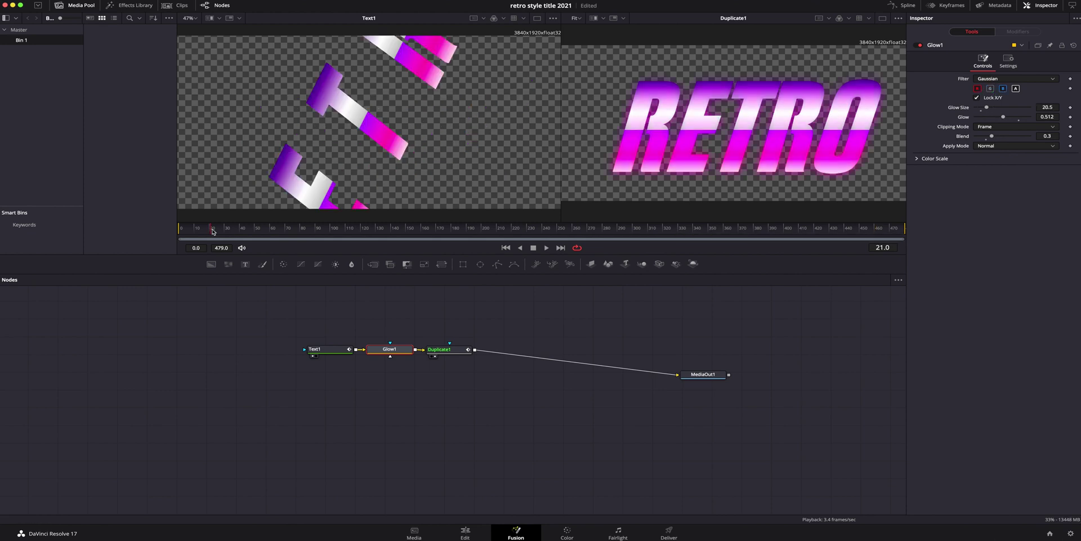
left_click(450, 350)
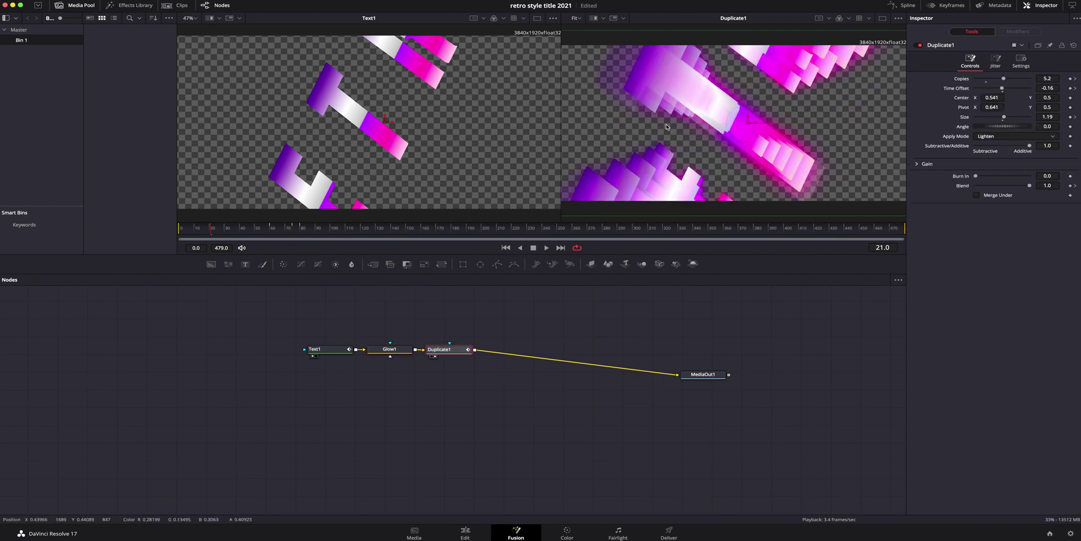
- Add Merge1 after Duplicate1, detach it from MediaOut1, and box-select the whole title chain
left_click(650, 373)
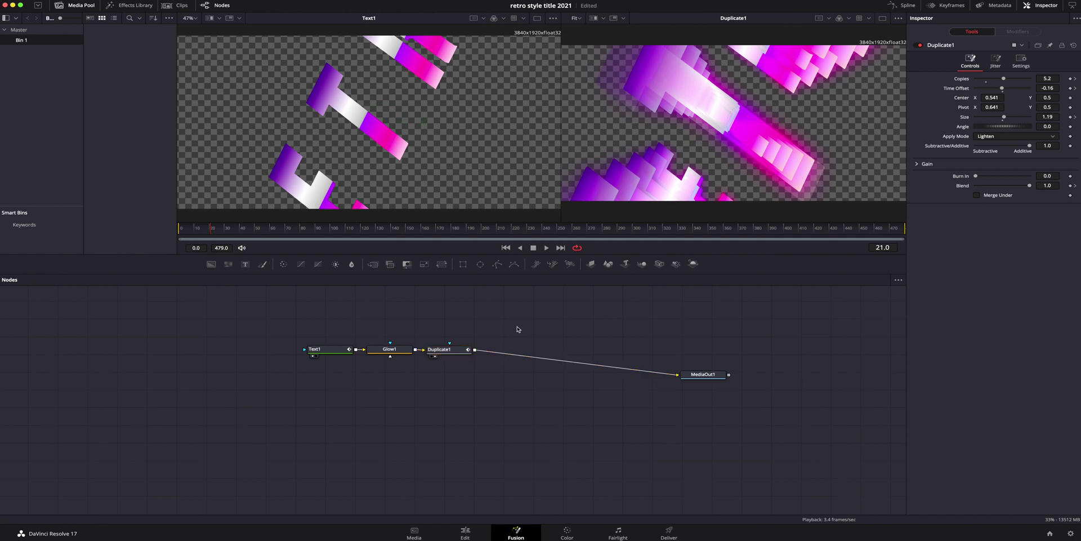
left_click_drag(372, 264, 546, 361)
left_click(529, 330)
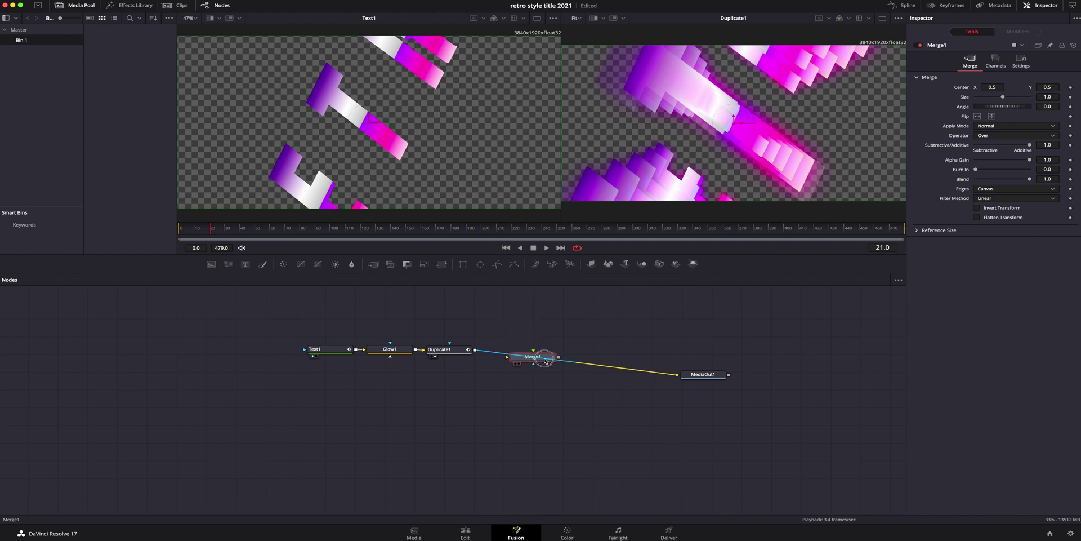
left_click_drag(621, 373, 637, 370)
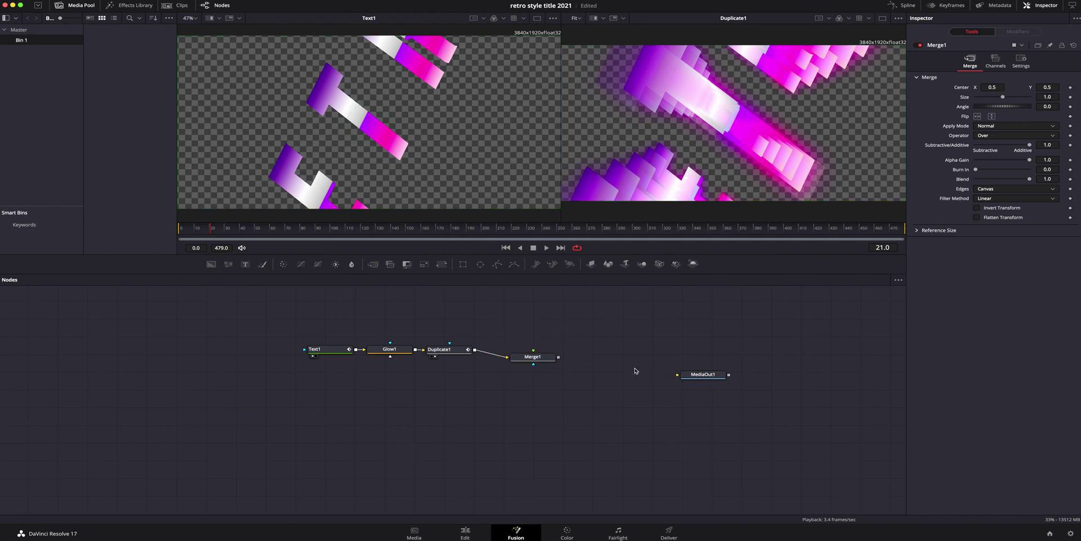
left_click_drag(592, 322, 284, 404)
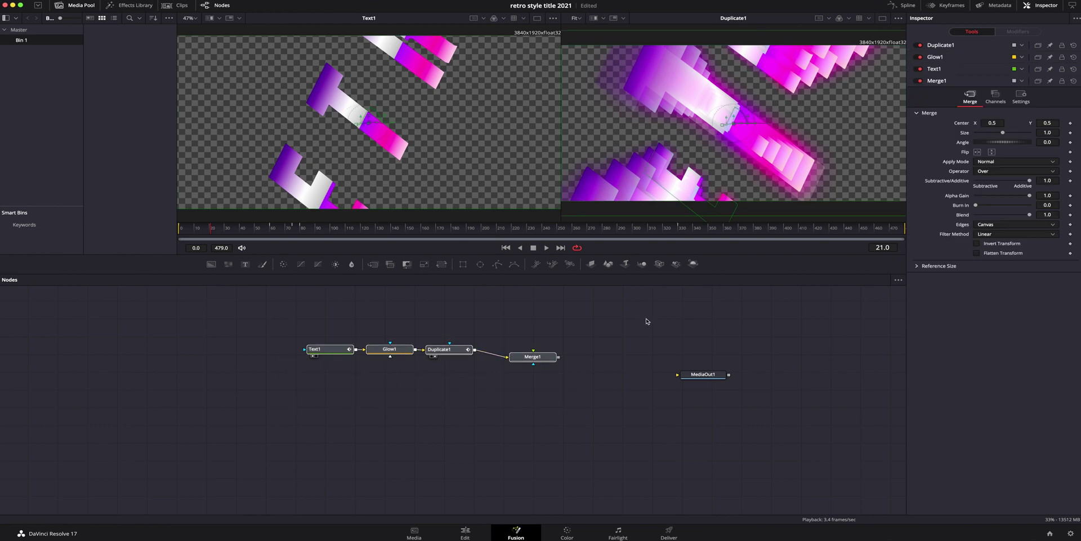
left_click_drag(647, 317, 309, 397)
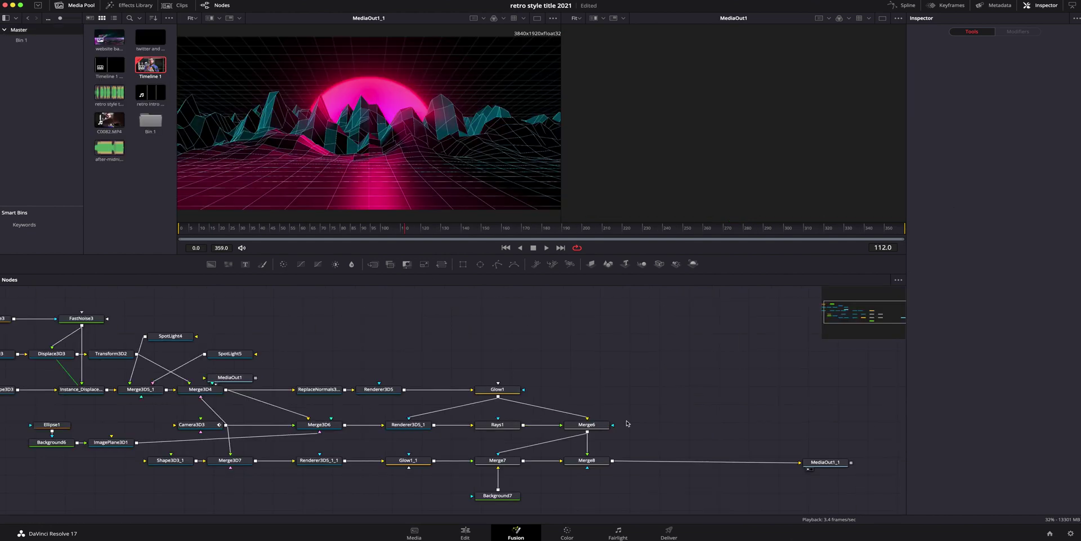
- Paste the title chain into the background comp above Merge8 and select Merge1
key("ctrl+v")
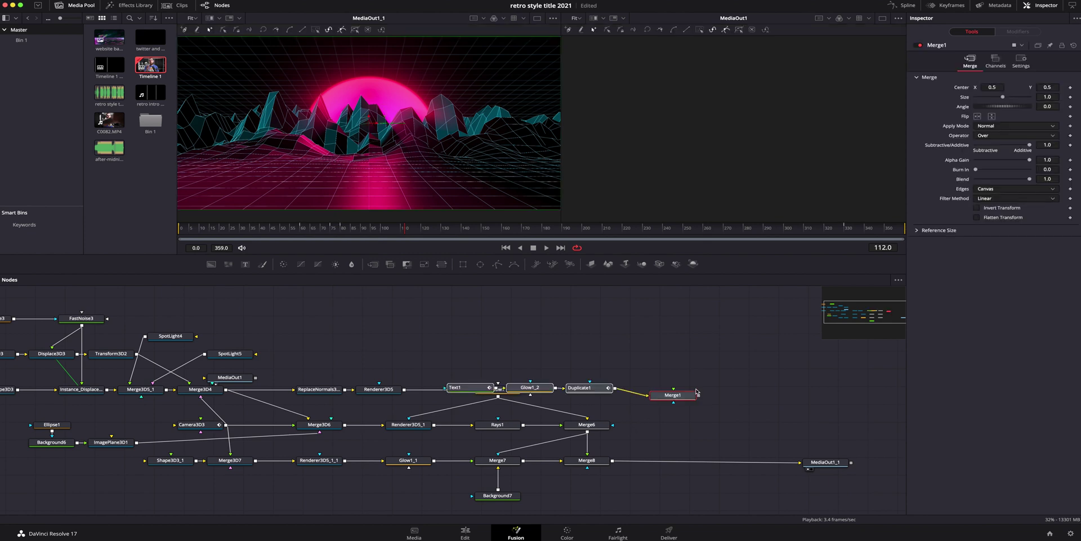
left_click_drag(729, 382, 718, 465)
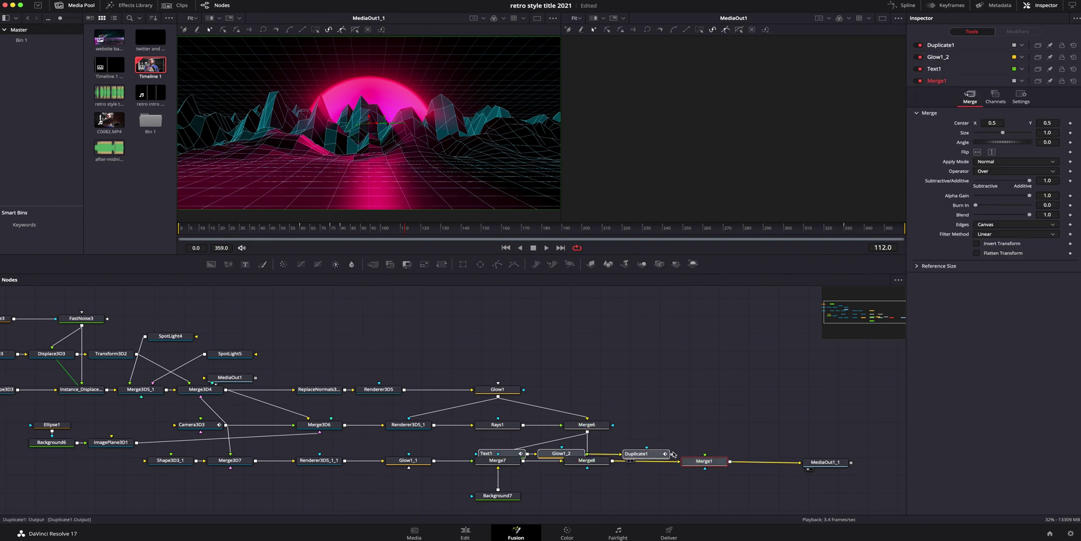
left_click_drag(657, 460, 692, 374)
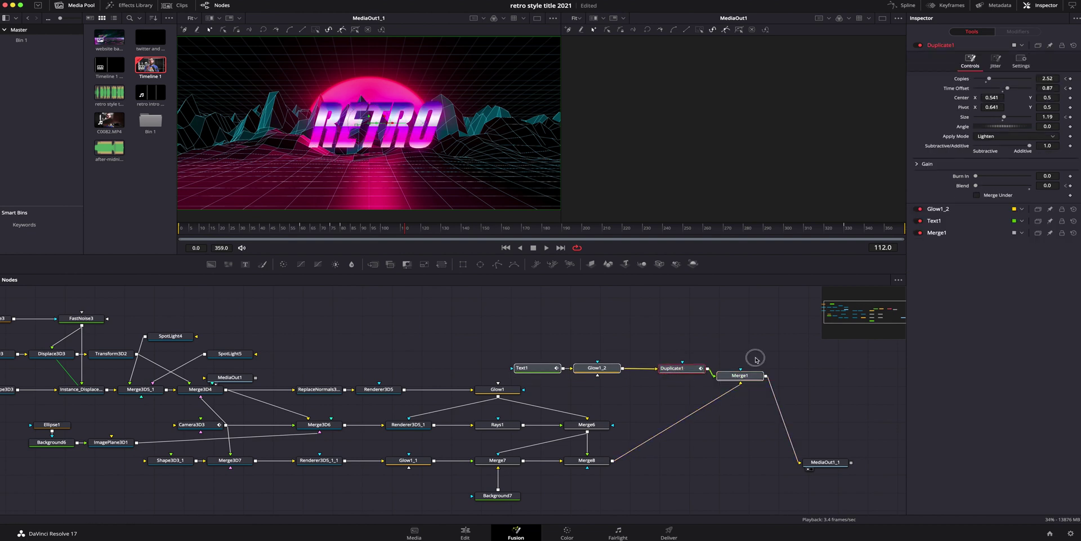
left_click(750, 377)
left_click(730, 452)
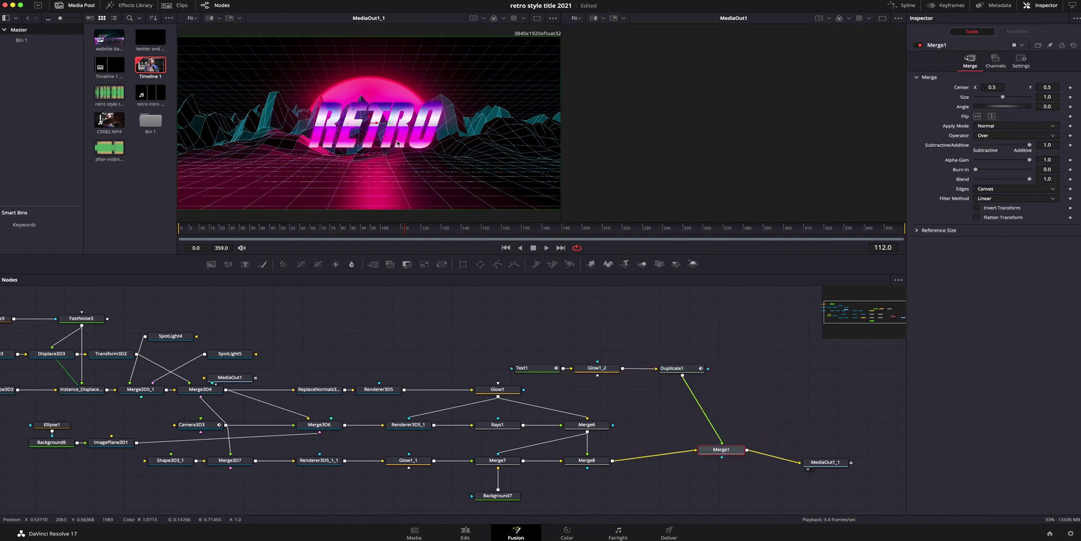